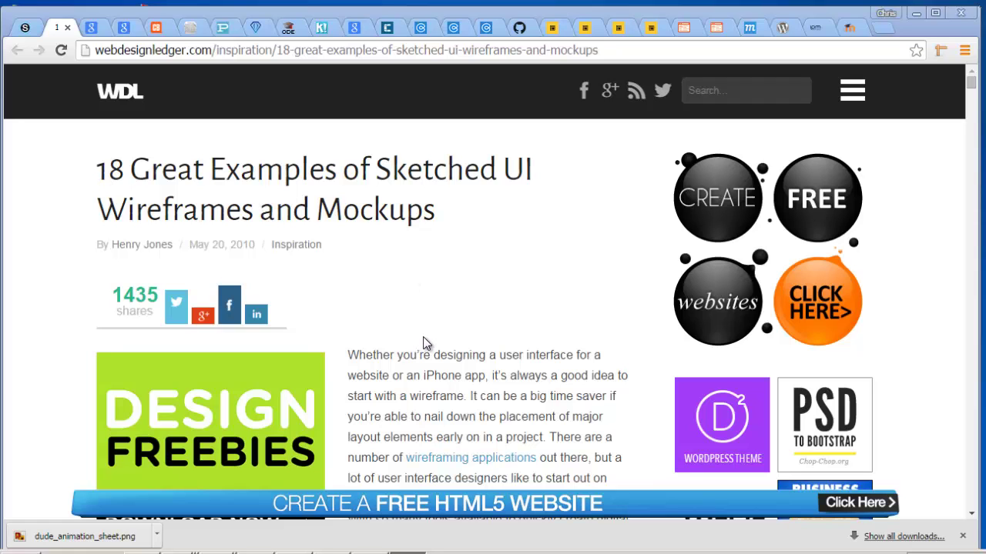
Scroll the Web Design Ledger article down to the NationWide / NASCAR hand-sketched wireframes.
{"action": "scroll", "coordinate": [426, 341], "scroll_direction": "down", "scroll_amount": 3}
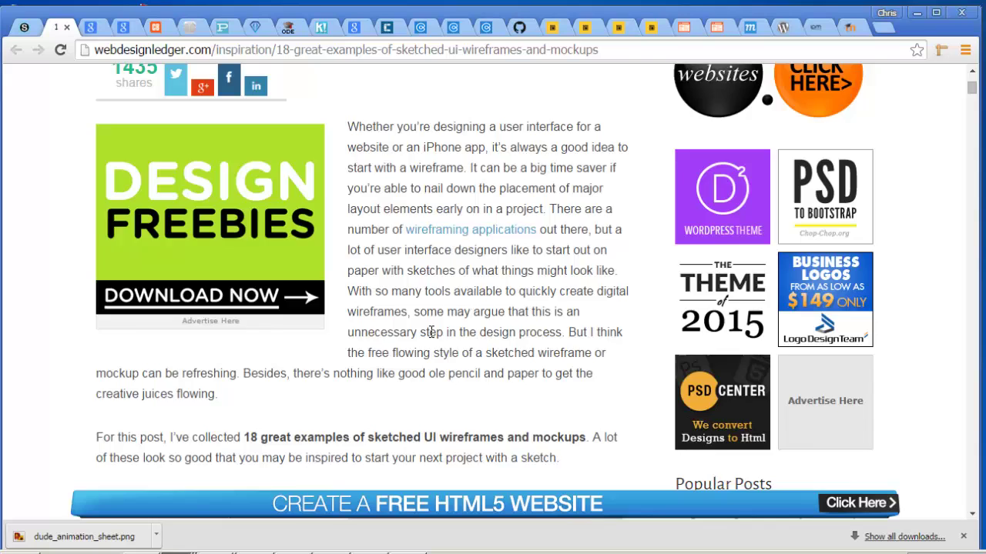
{"action": "scroll", "coordinate": [431, 332], "scroll_direction": "down", "scroll_amount": 5}
{"action": "scroll", "coordinate": [478, 324], "scroll_direction": "down", "scroll_amount": 1}
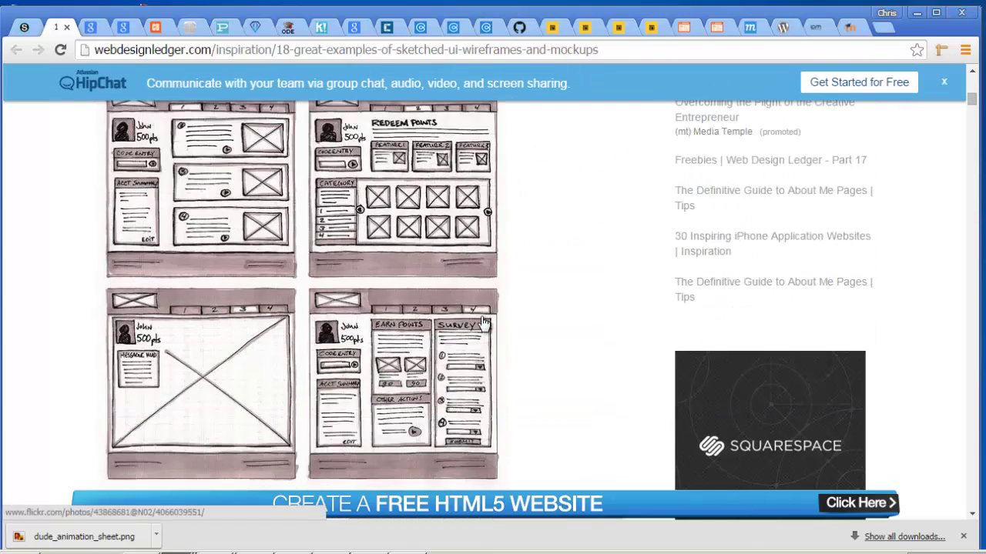
{"action": "scroll", "coordinate": [484, 323], "scroll_direction": "up", "scroll_amount": 1}
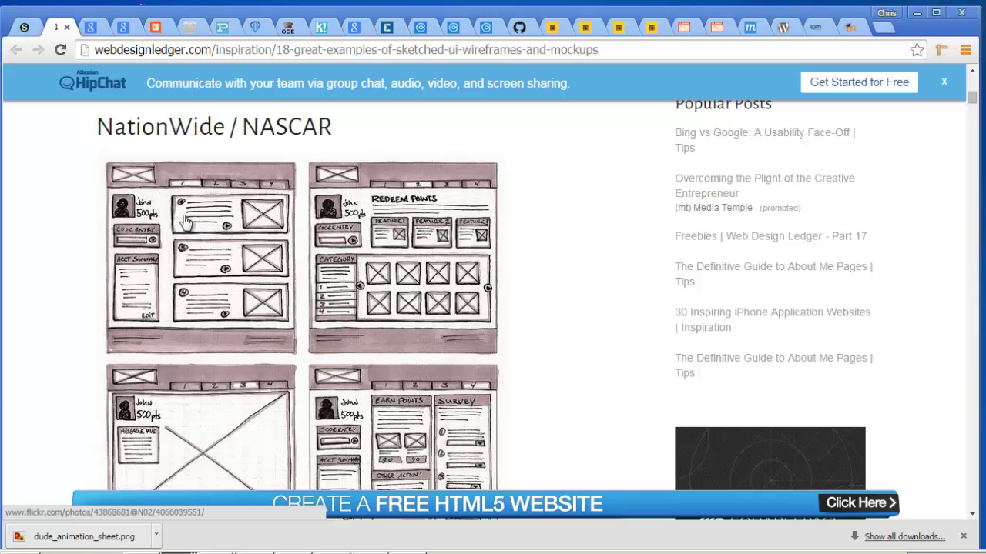
Scroll past the Firefox, Links, GEOINT2009 and Coastal Capital sketches to the Vimeo Profile Page Idea.
{"action": "scroll", "coordinate": [561, 372], "scroll_direction": "down", "scroll_amount": 1}
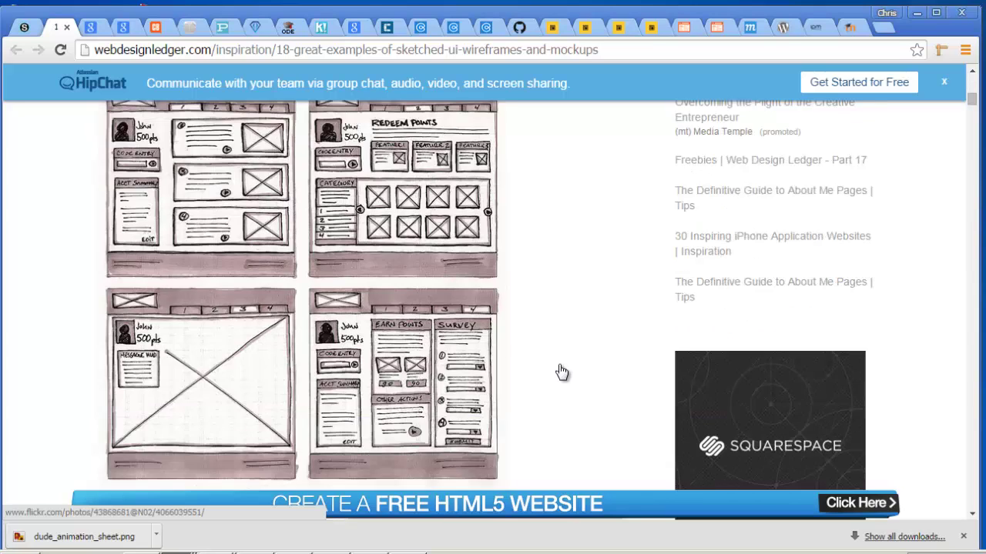
{"action": "scroll", "coordinate": [561, 372], "scroll_direction": "down", "scroll_amount": 5}
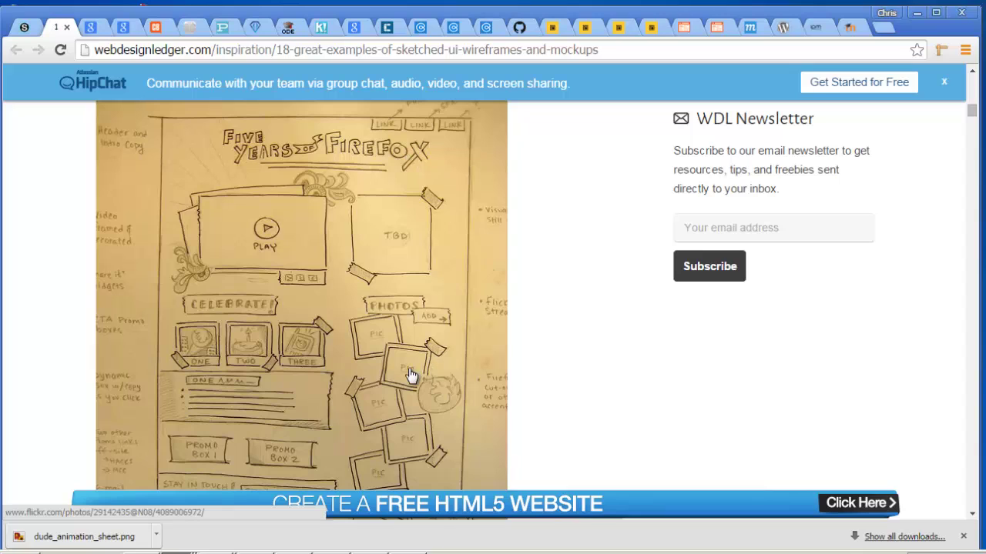
{"action": "scroll", "coordinate": [408, 389], "scroll_direction": "down", "scroll_amount": 2}
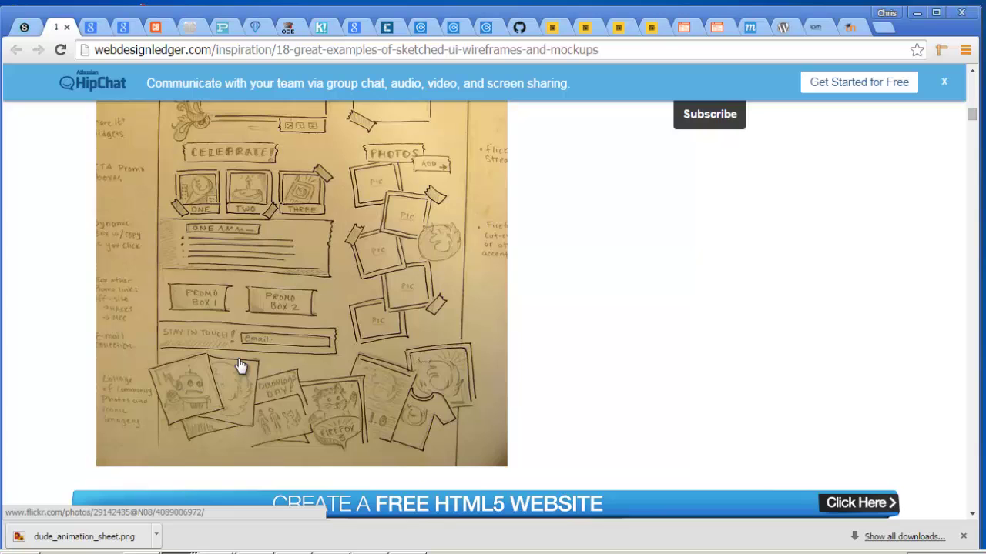
{"action": "scroll", "coordinate": [240, 365], "scroll_direction": "down", "scroll_amount": 6}
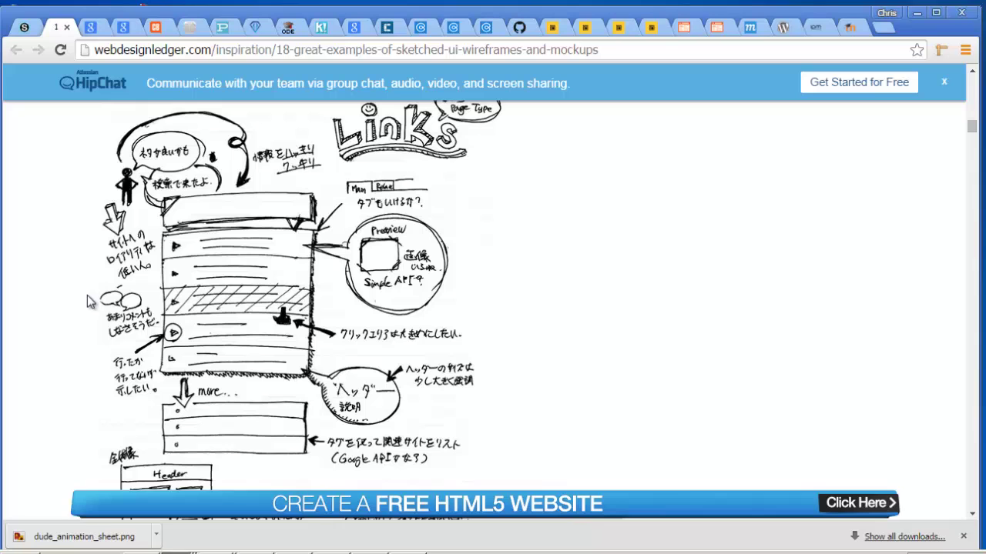
{"action": "scroll", "coordinate": [495, 354], "scroll_direction": "down", "scroll_amount": 7}
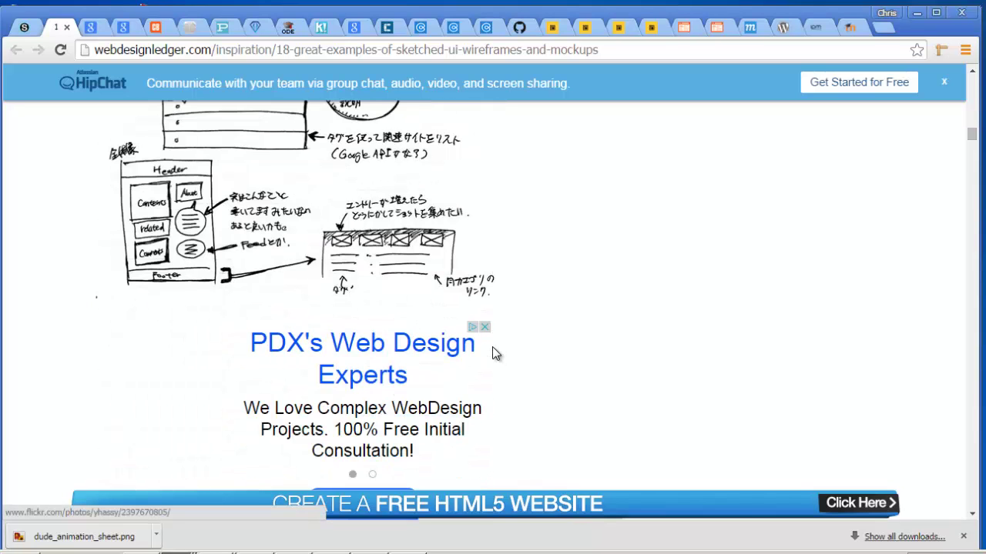
{"action": "scroll", "coordinate": [495, 353], "scroll_direction": "down", "scroll_amount": 3}
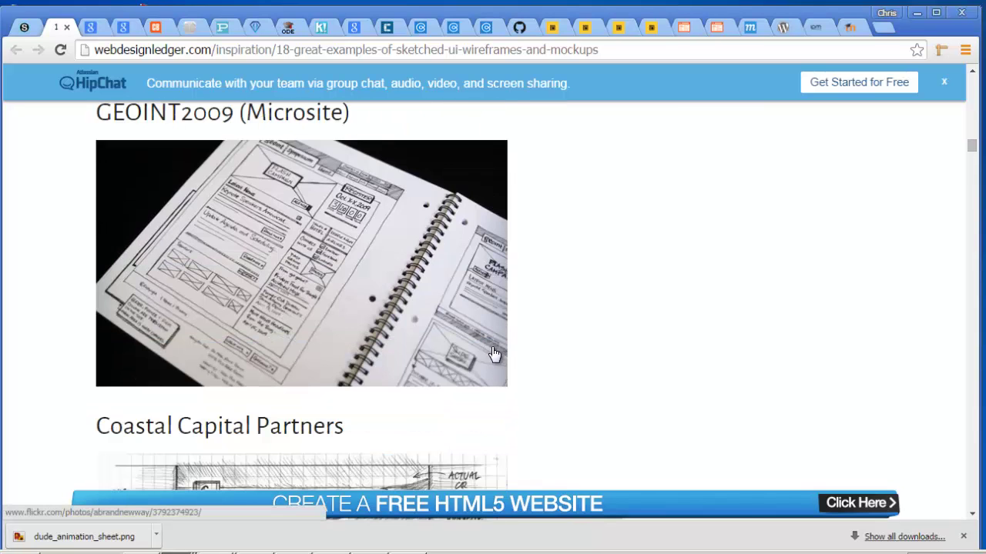
{"action": "scroll", "coordinate": [495, 354], "scroll_direction": "down", "scroll_amount": 4}
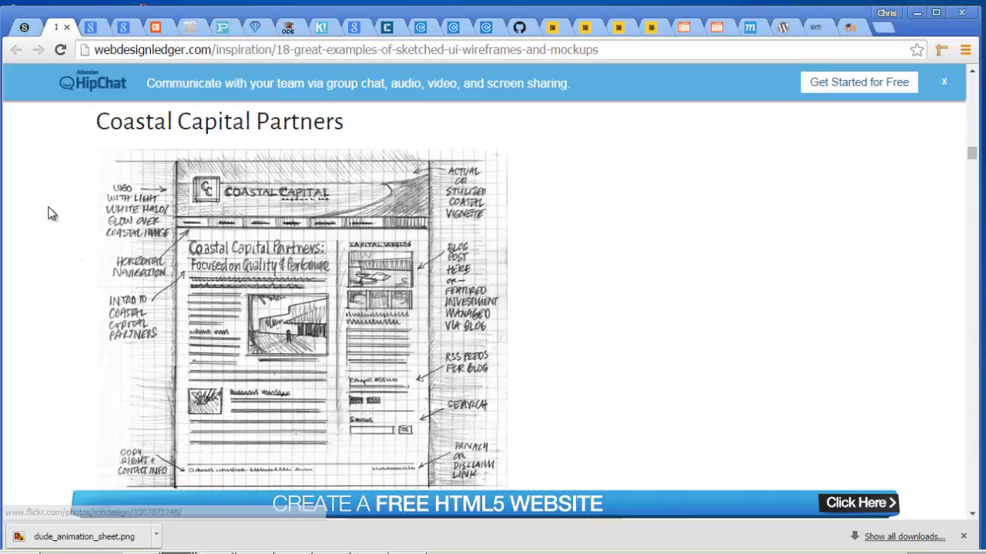
{"action": "scroll", "coordinate": [47, 213], "scroll_direction": "down", "scroll_amount": 10}
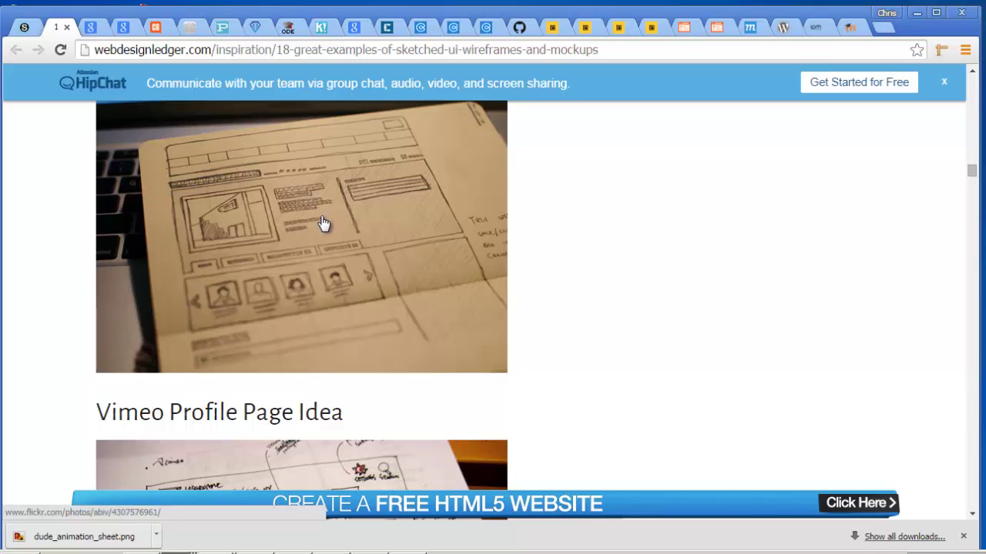
{"action": "scroll", "coordinate": [324, 223], "scroll_direction": "down", "scroll_amount": 4}
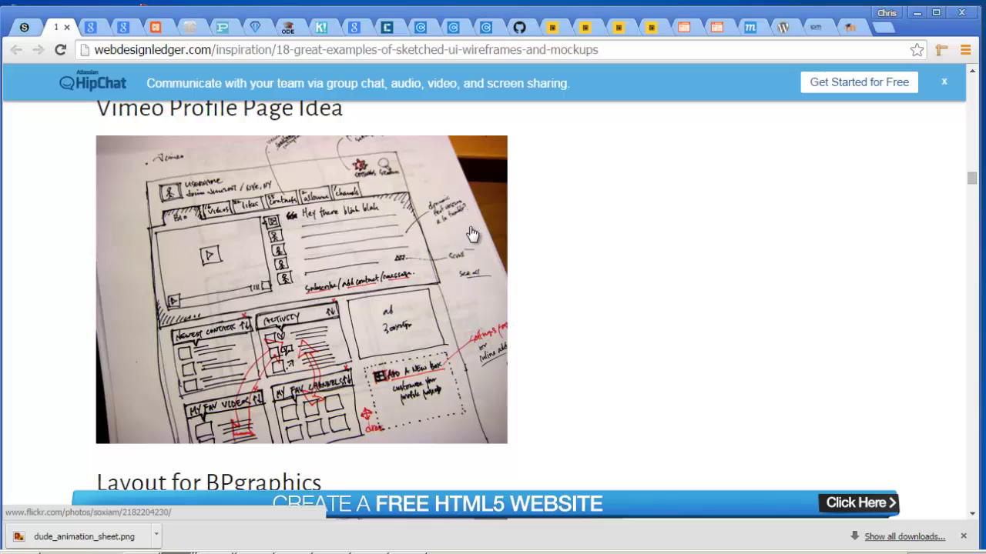
Switch to MockFlow and open the blank WordPress Child Theme Page 1 in the editor.
{"action": "left_click", "coordinate": [554, 28]}
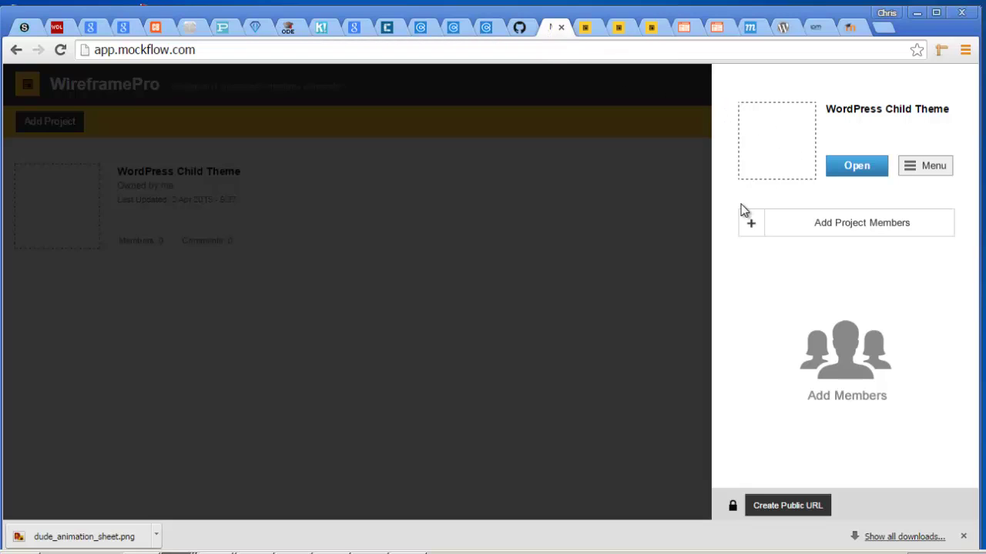
{"action": "left_click", "coordinate": [585, 33]}
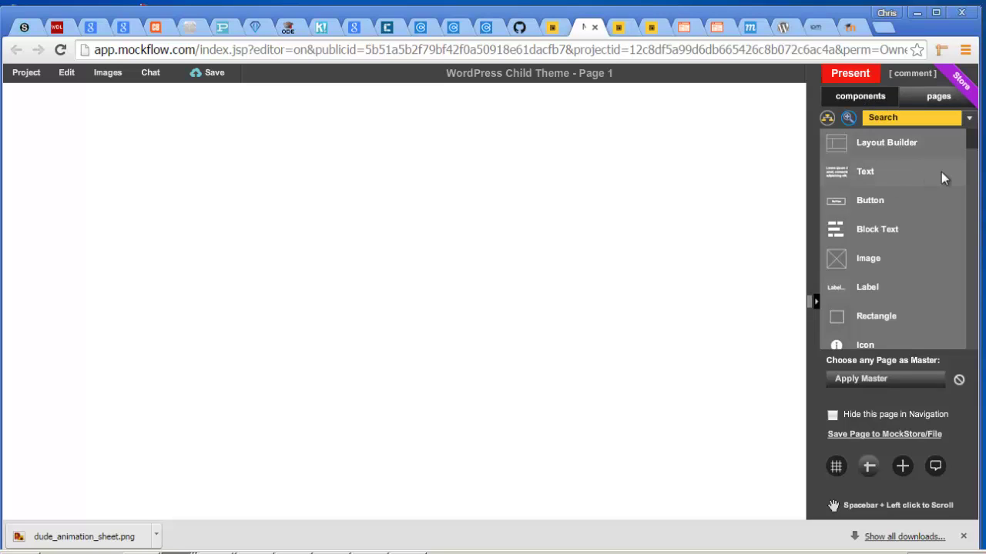
{"action": "scroll", "coordinate": [975, 208], "scroll_direction": "down", "scroll_amount": 5}
{"action": "scroll", "coordinate": [975, 208], "scroll_direction": "up", "scroll_amount": 5}
{"action": "left_click_drag", "start_coordinate": [839, 145], "coordinate": [220, 192]}
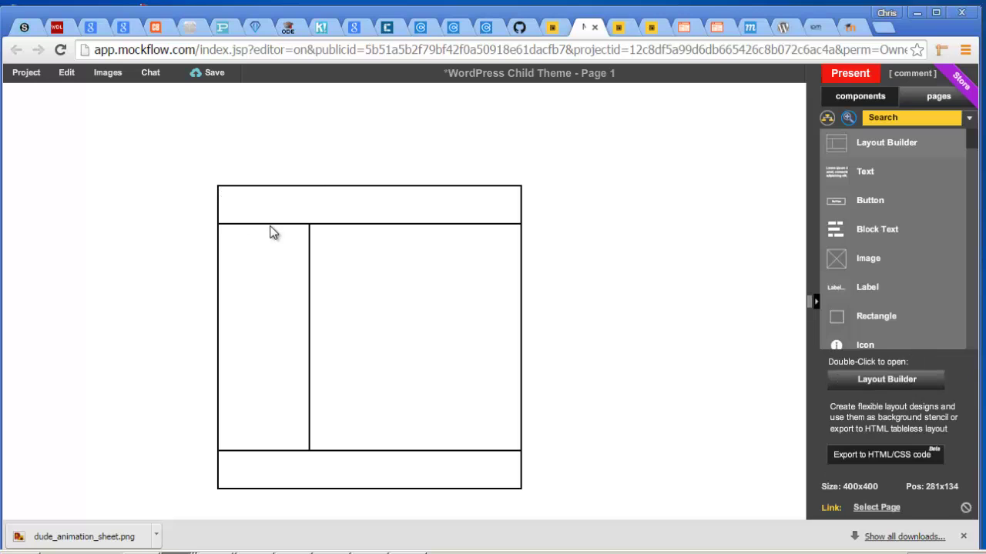
{"action": "left_click_drag", "start_coordinate": [270, 231], "coordinate": [209, 146]}
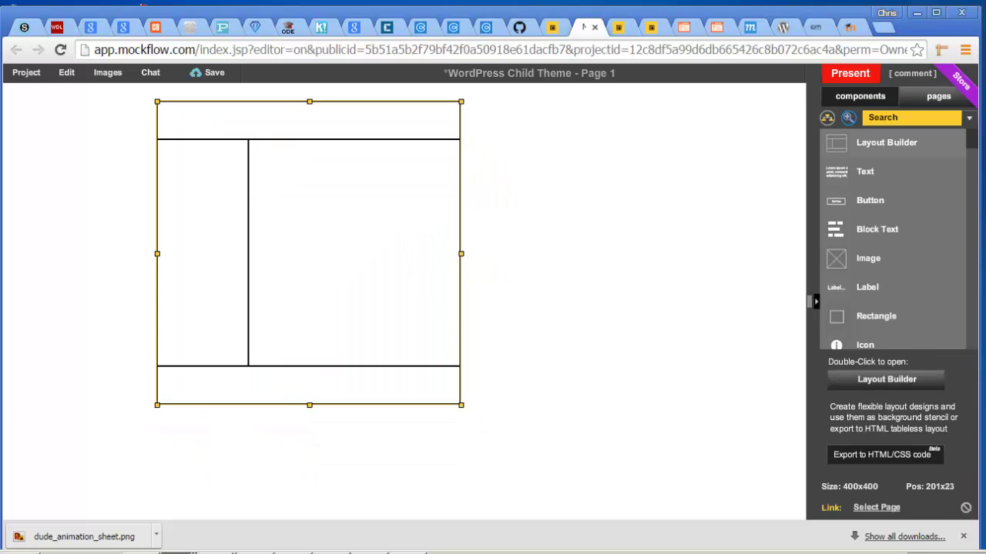
{"action": "left_click_drag", "start_coordinate": [461, 405], "coordinate": [666, 485]}
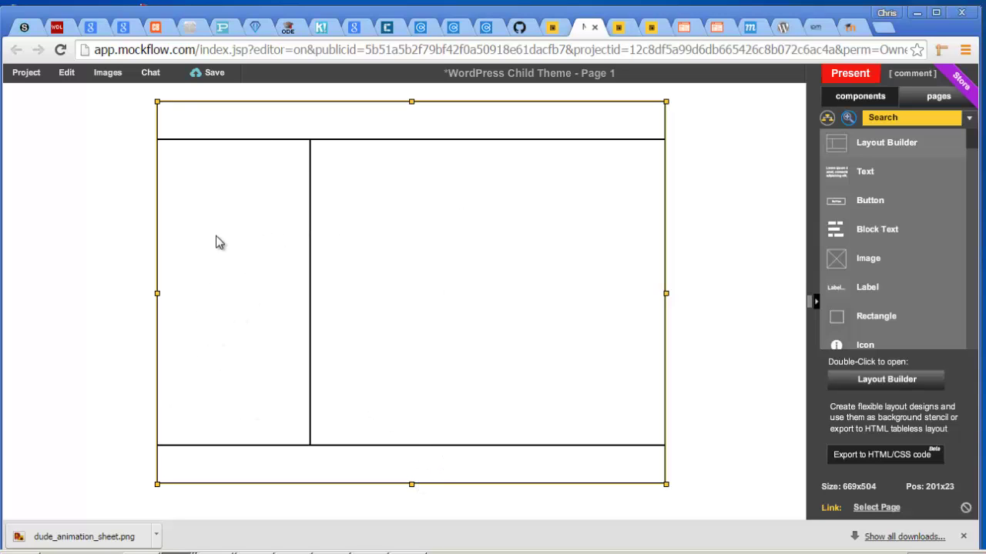
{"action": "left_click_drag", "start_coordinate": [155, 483], "coordinate": [52, 503]}
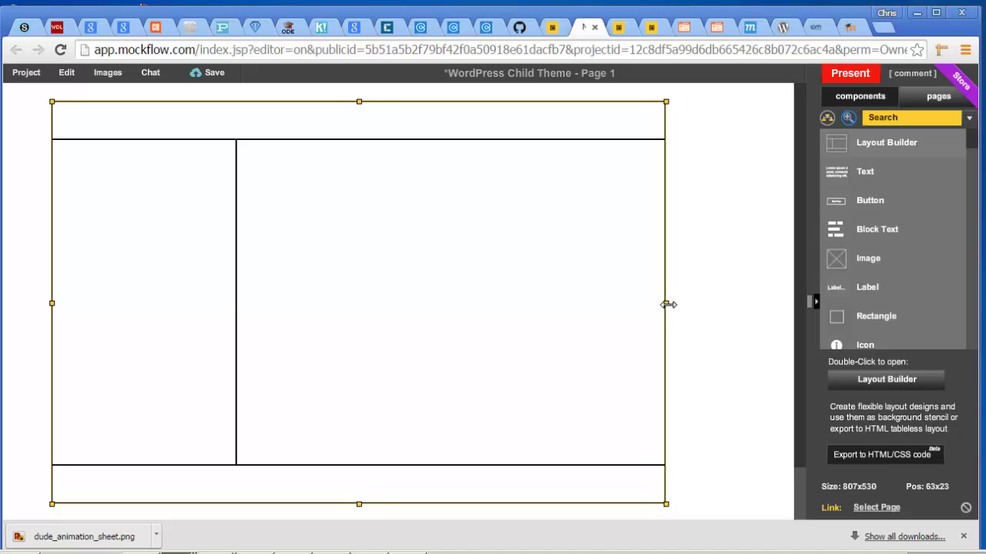
{"action": "left_click_drag", "start_coordinate": [667, 304], "coordinate": [753, 311]}
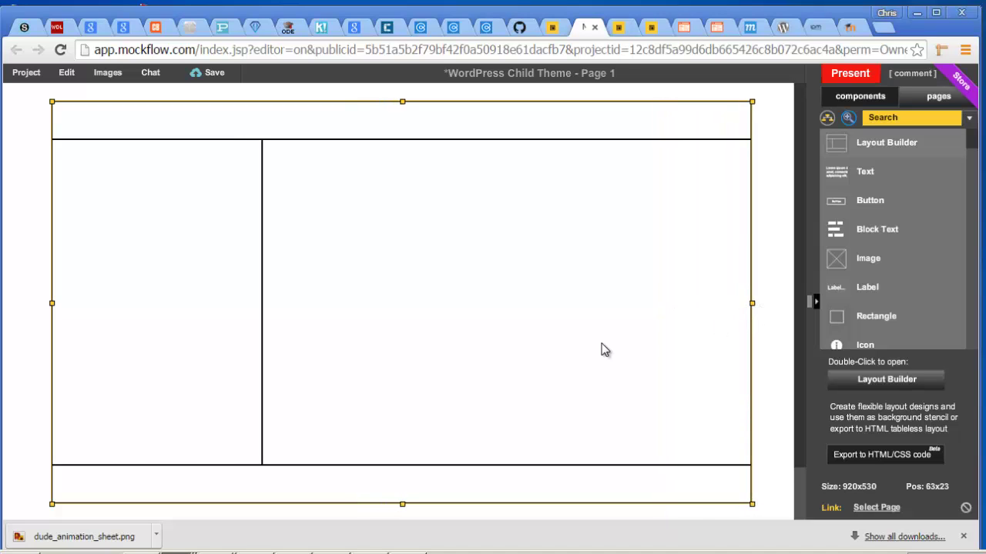
{"action": "key", "text": "Delete"}
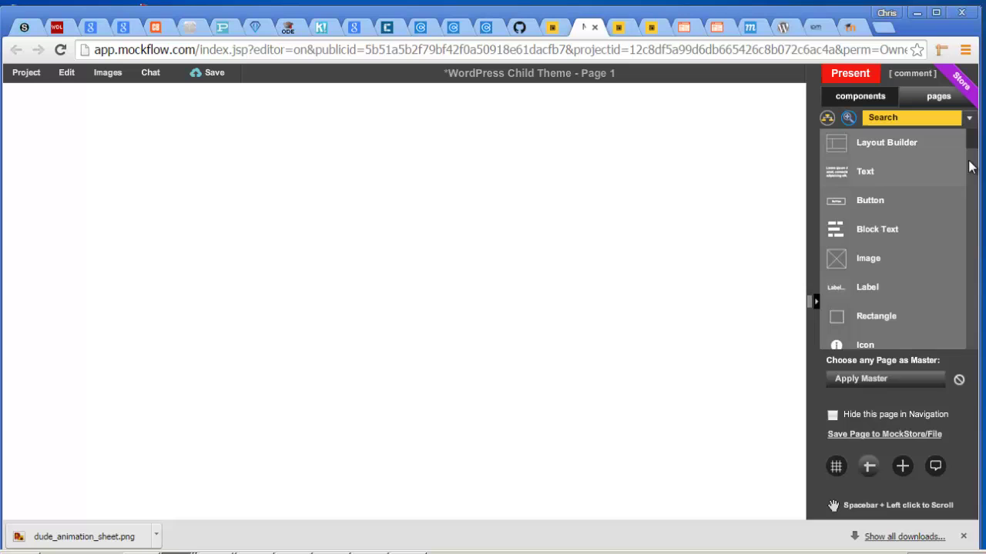
Place a Window Title mockup at 17x11 and stretch it to 1017x552 to fill the canvas.
{"action": "left_click_drag", "start_coordinate": [971, 146], "coordinate": [977, 334]}
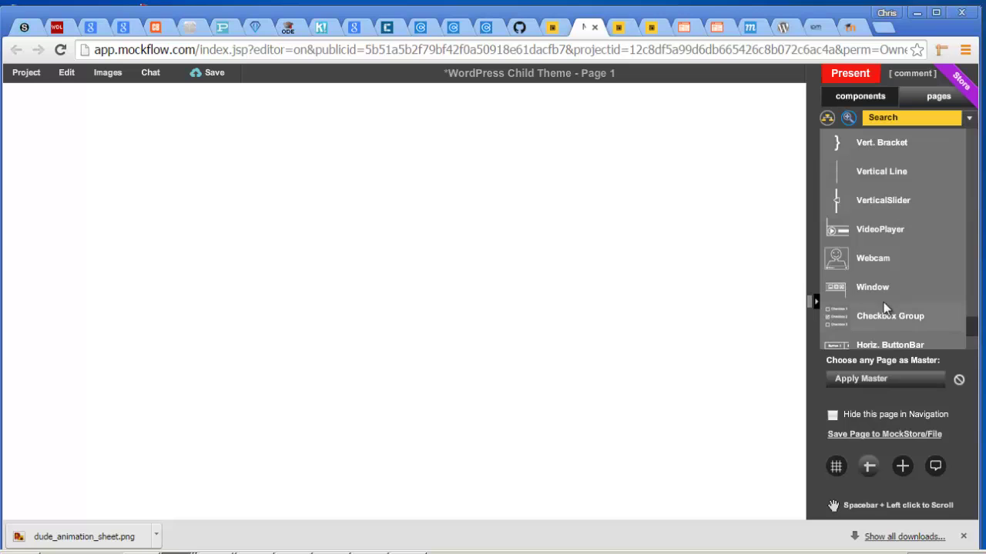
{"action": "left_click_drag", "start_coordinate": [843, 300], "coordinate": [368, 231]}
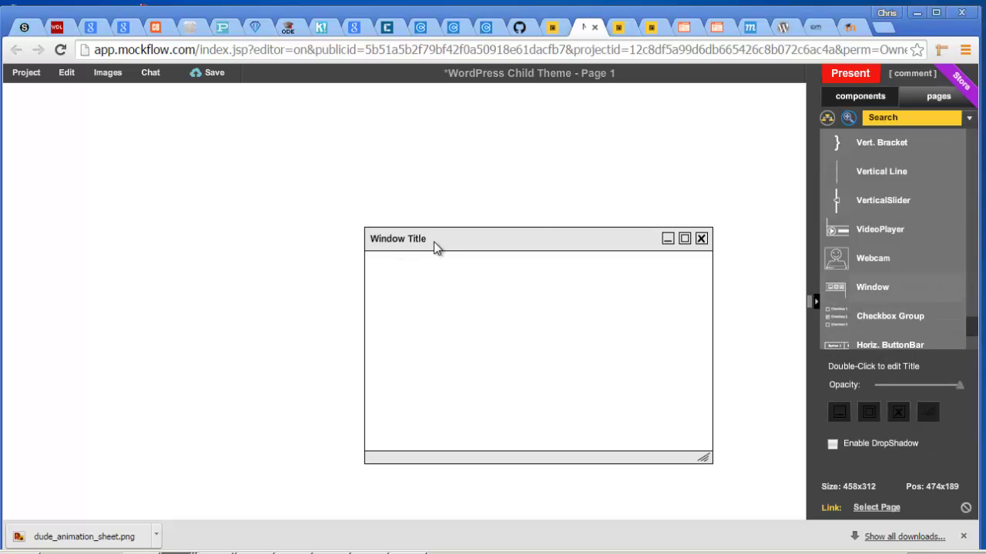
{"action": "left_click_drag", "start_coordinate": [433, 246], "coordinate": [100, 108]}
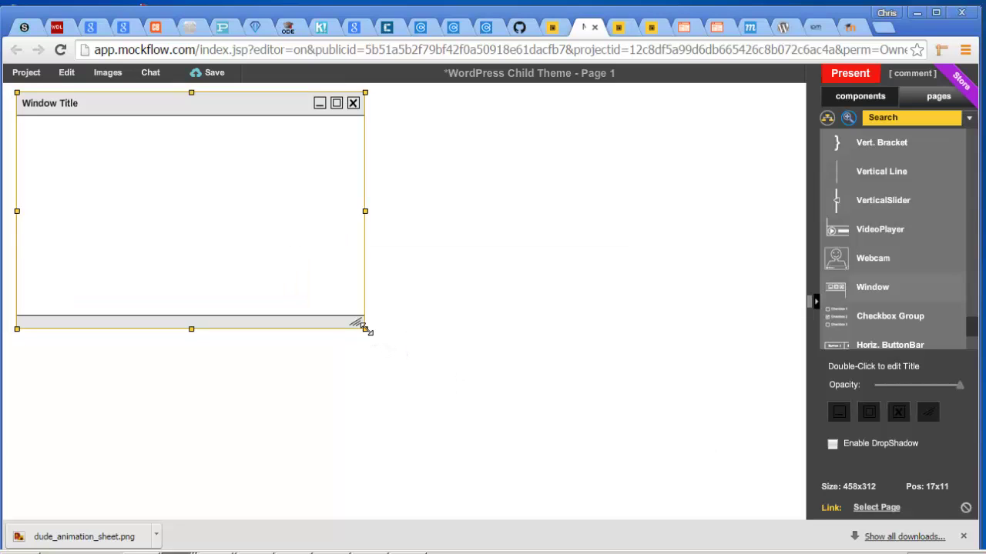
{"action": "left_click_drag", "start_coordinate": [367, 330], "coordinate": [784, 505]}
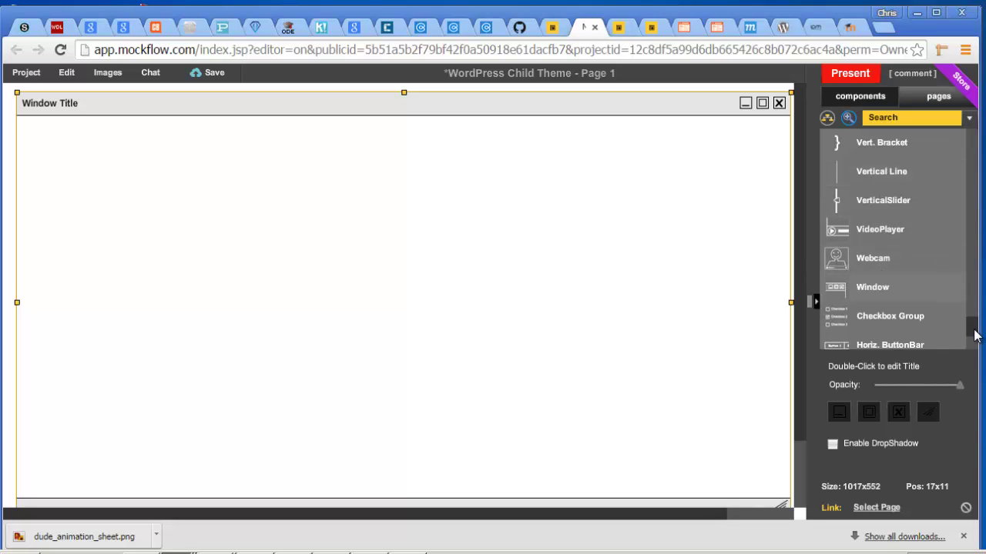
{"action": "left_click_drag", "start_coordinate": [974, 335], "coordinate": [962, 139]}
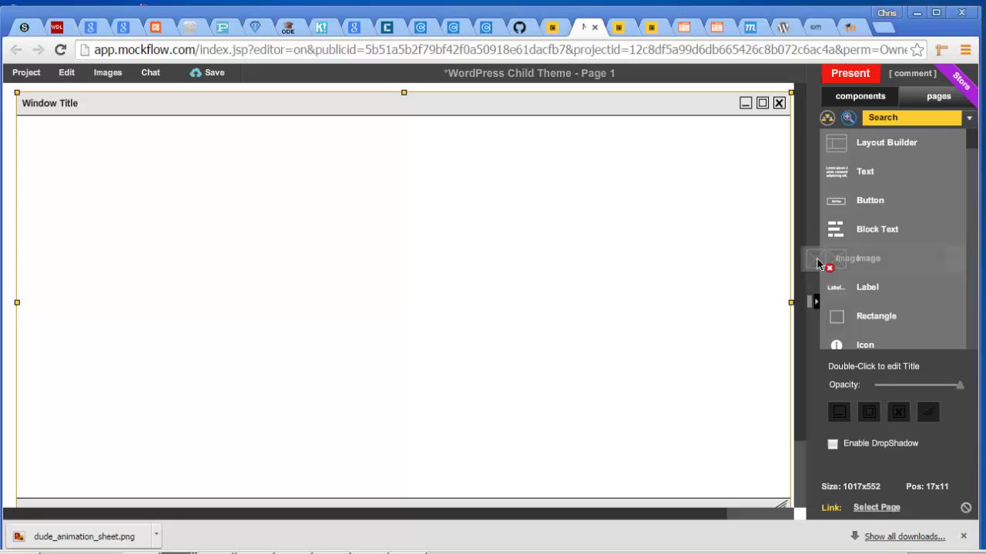
Place a 100x100 image placeholder in the window's top-left and a lorem ipsum text block beside it.
{"action": "left_click_drag", "start_coordinate": [824, 264], "coordinate": [57, 158]}
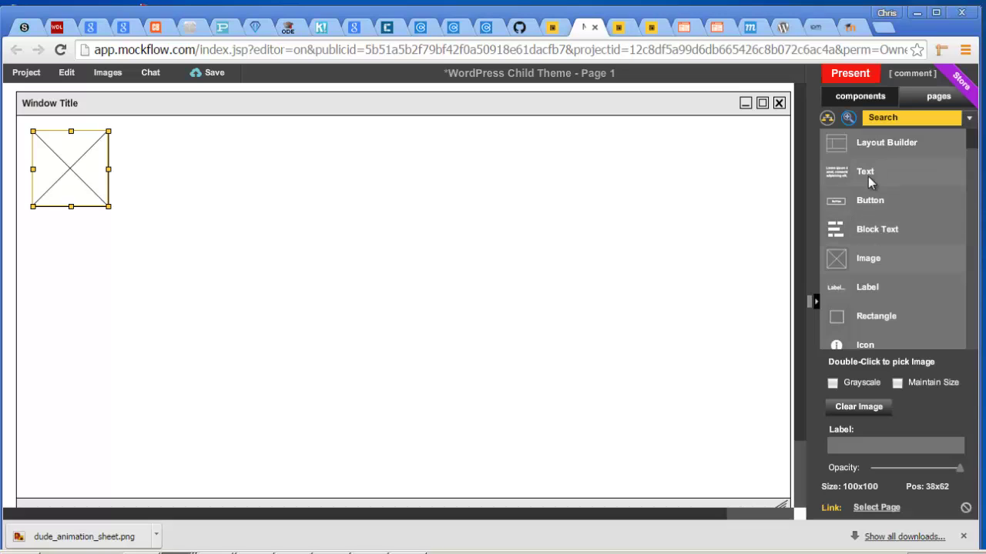
{"action": "left_click_drag", "start_coordinate": [821, 174], "coordinate": [146, 185]}
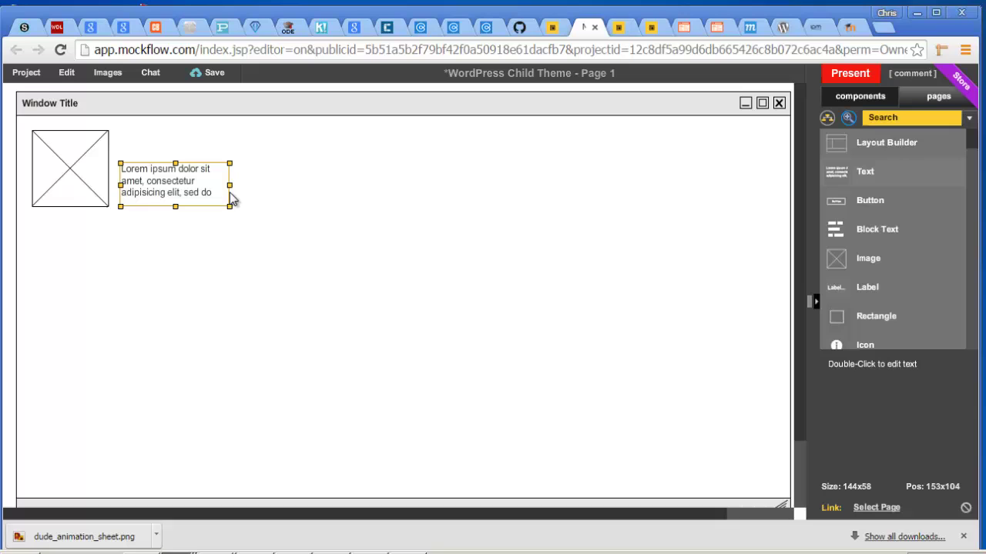
Replace the text block's placeholder paragraph with just 'Website Title'.
{"action": "double_click", "coordinate": [164, 178]}
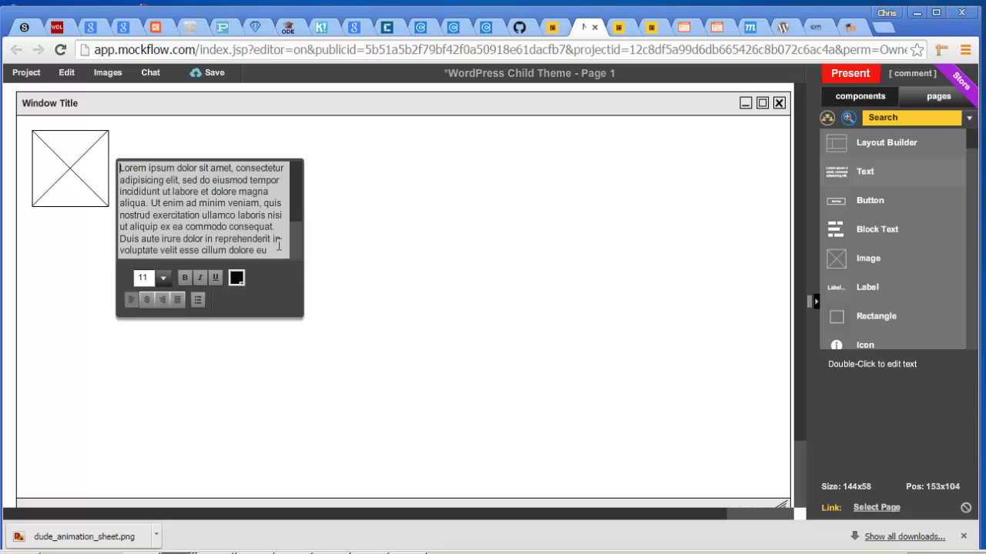
{"action": "left_click_drag", "start_coordinate": [272, 257], "coordinate": [99, 174]}
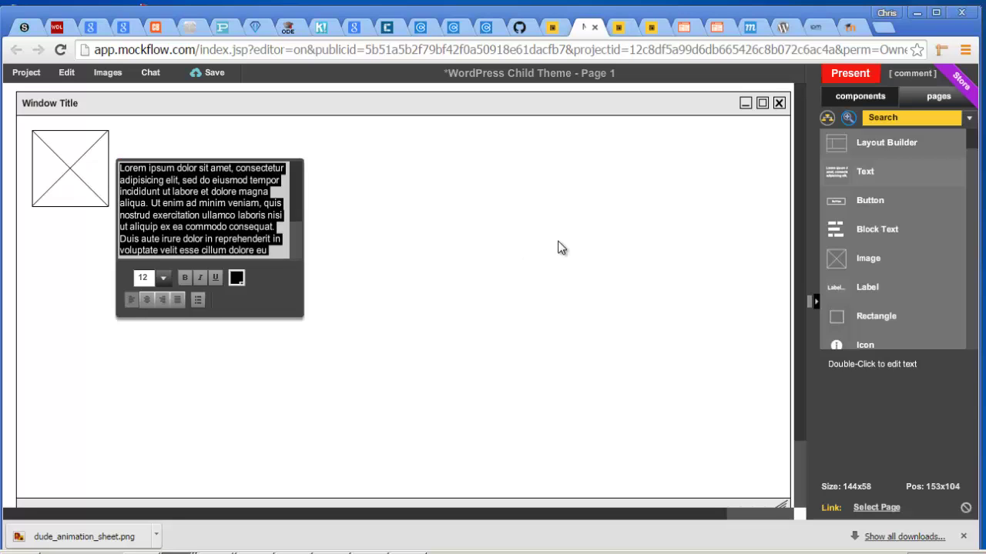
{"action": "type", "text": "Website "}
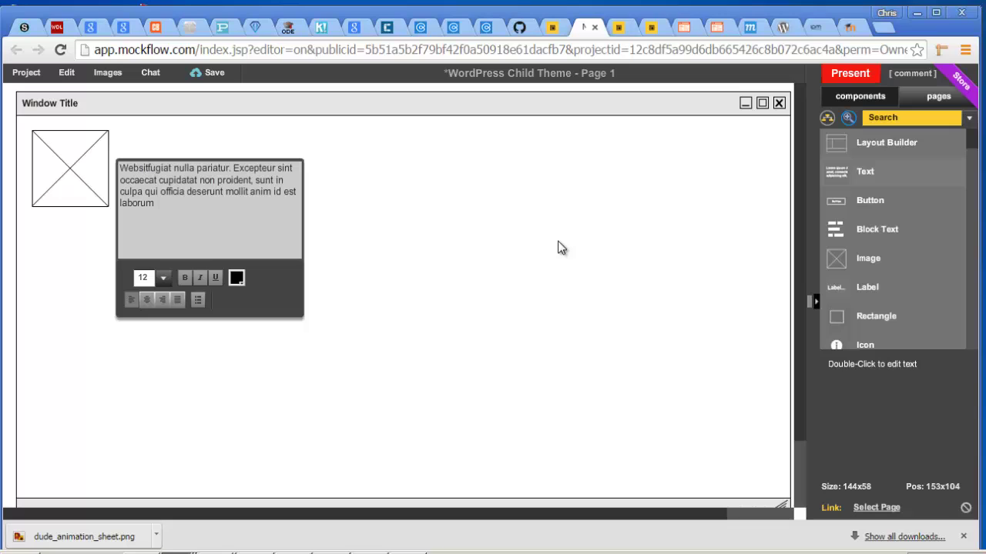
{"action": "type", "text": "Title"}
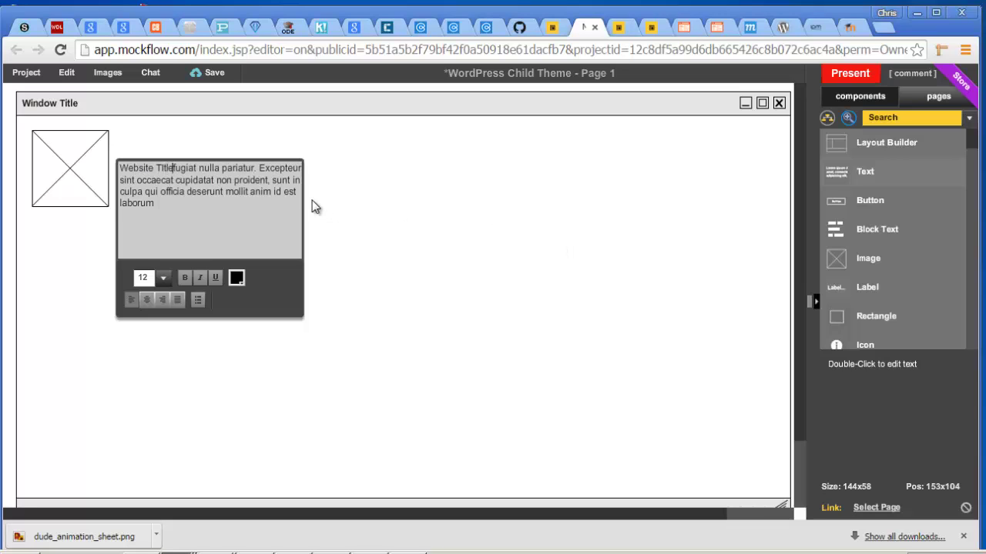
{"action": "left_click", "coordinate": [175, 164], "text": "shift"}
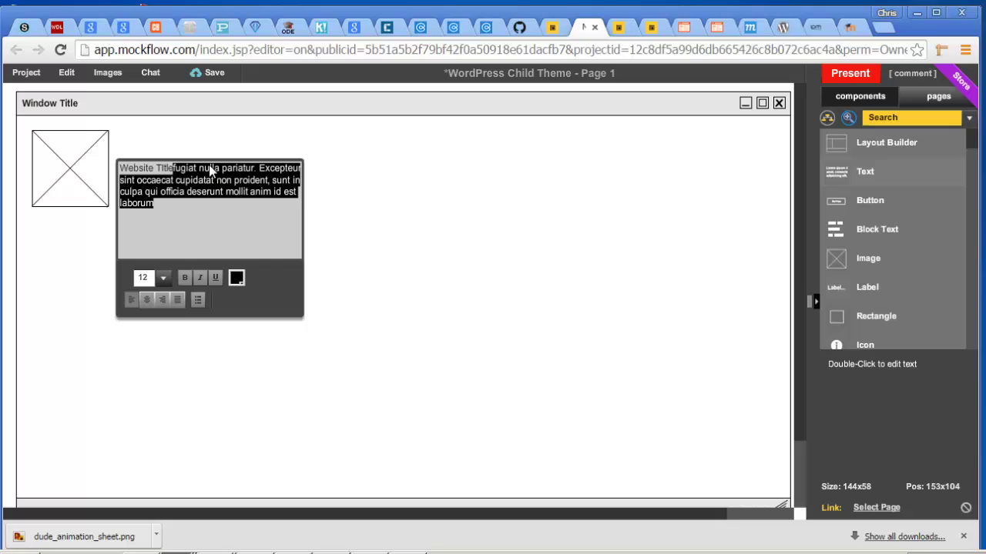
{"action": "key", "text": "BackSpace"}
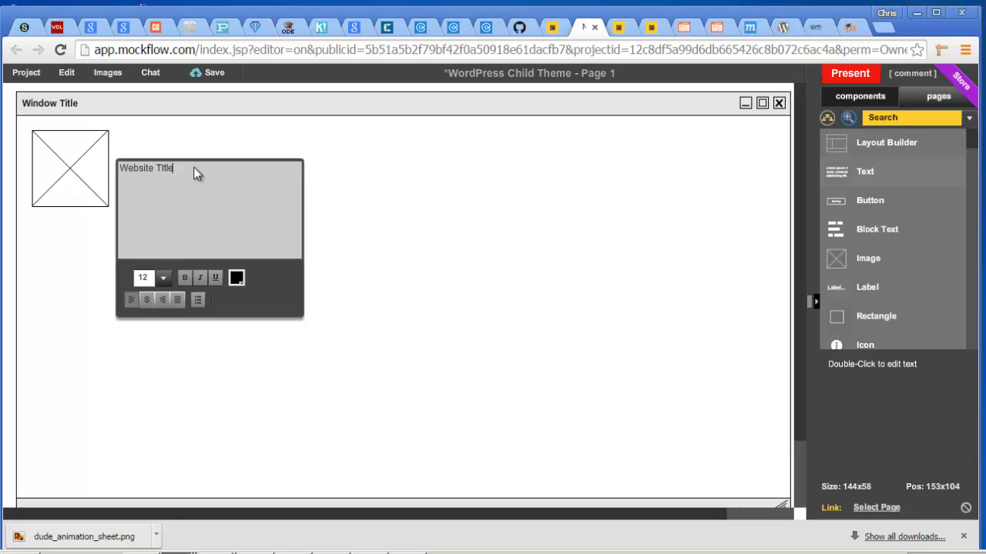
Set the title's font size to 22 and give it a new text colour.
{"action": "left_click", "coordinate": [162, 279]}
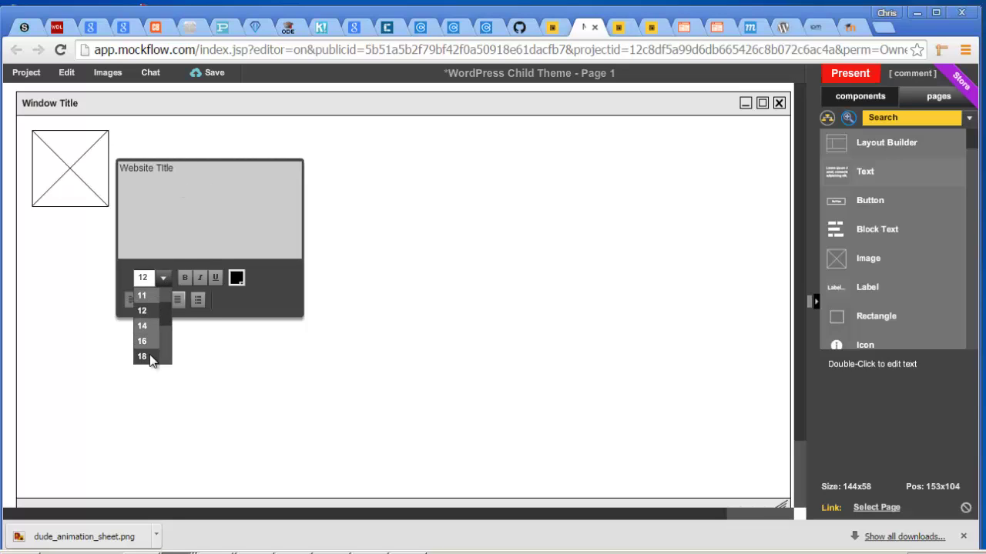
{"action": "left_click", "coordinate": [150, 357]}
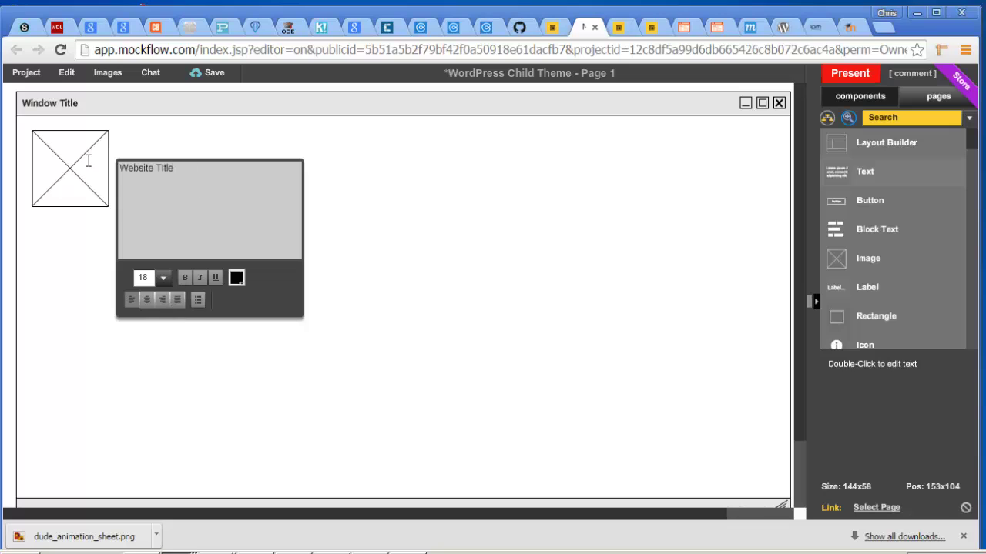
{"action": "key", "text": "ctrl+a"}
{"action": "left_click", "coordinate": [162, 279]}
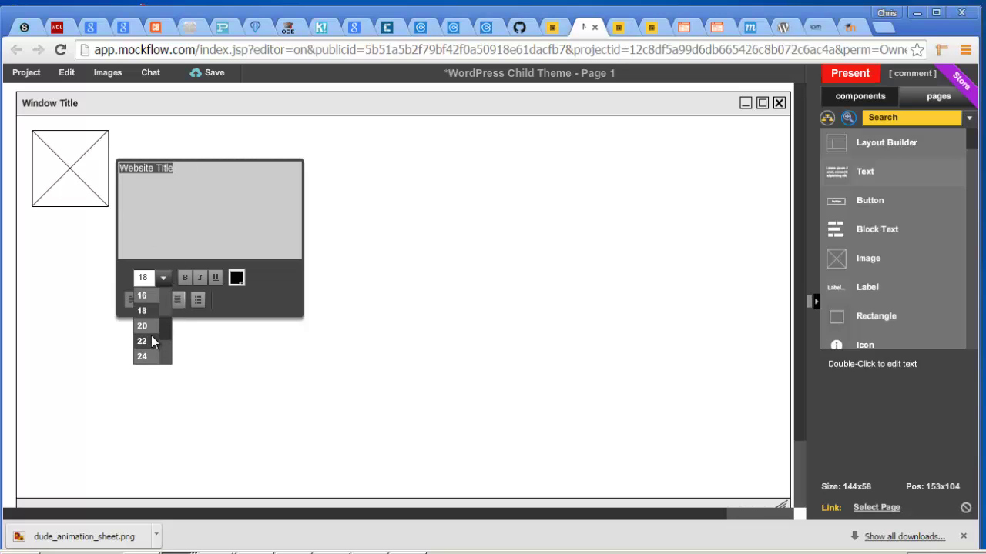
{"action": "left_click", "coordinate": [152, 340]}
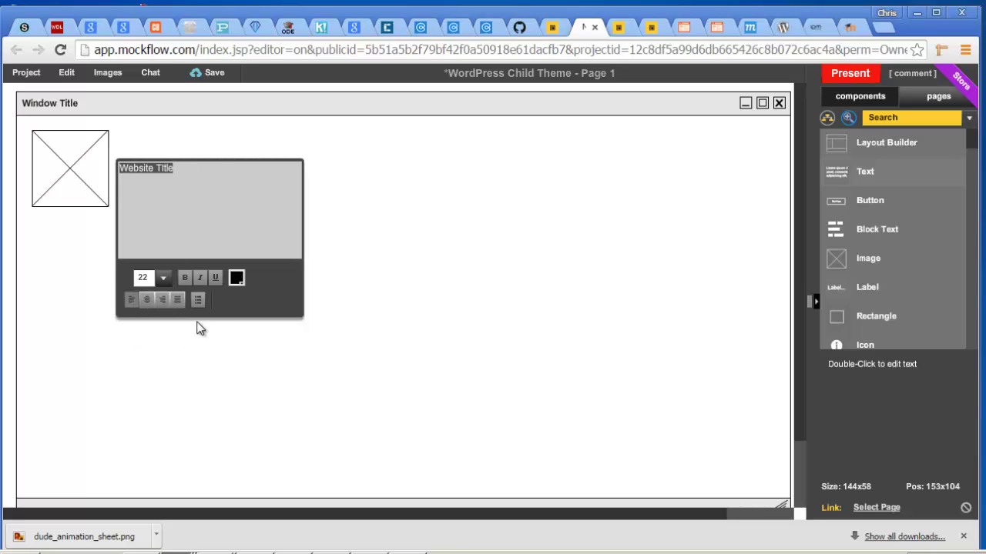
{"action": "left_click", "coordinate": [235, 279]}
{"action": "left_click", "coordinate": [237, 332]}
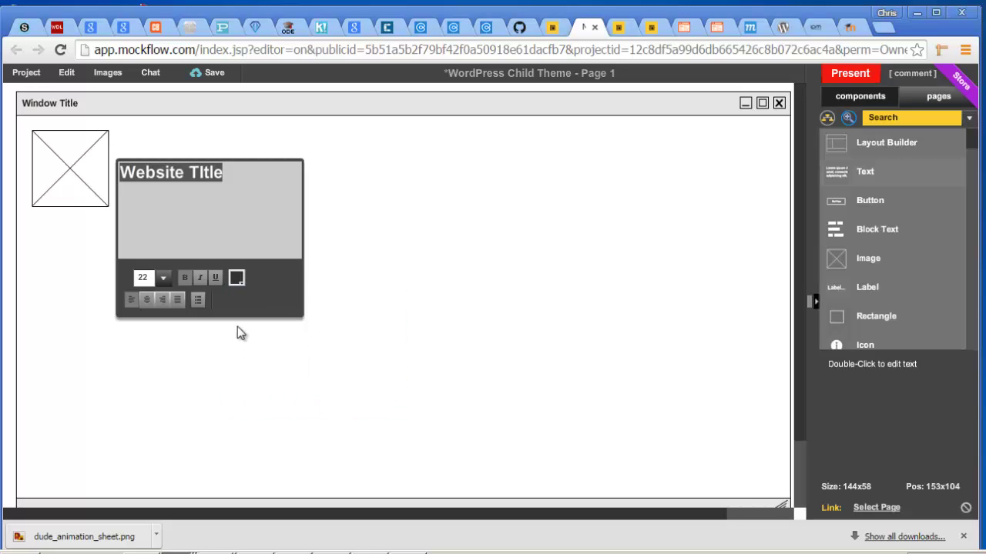
Shrink the Website Title box to 144x27 and move it to 152x107, level with the image.
{"action": "left_click", "coordinate": [366, 337]}
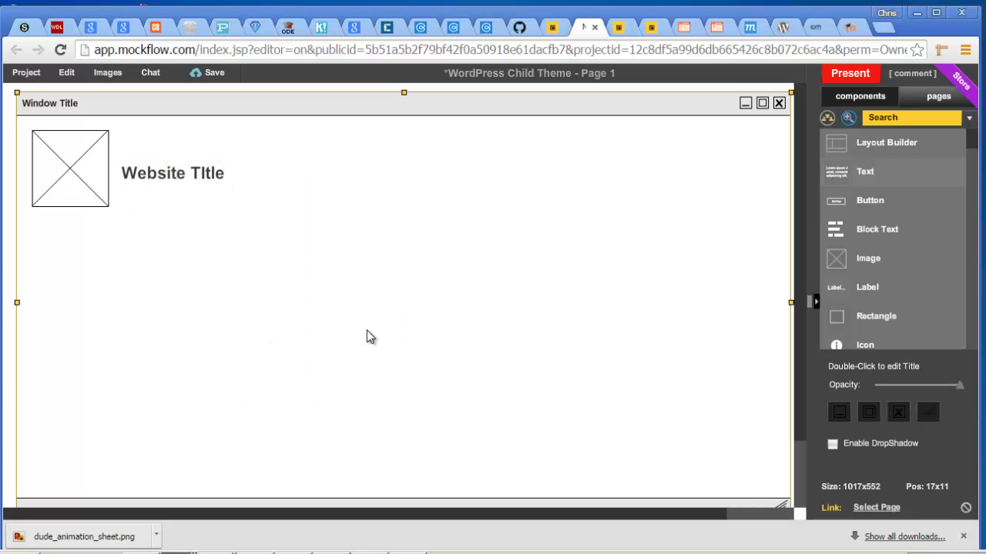
{"action": "left_click", "coordinate": [162, 185]}
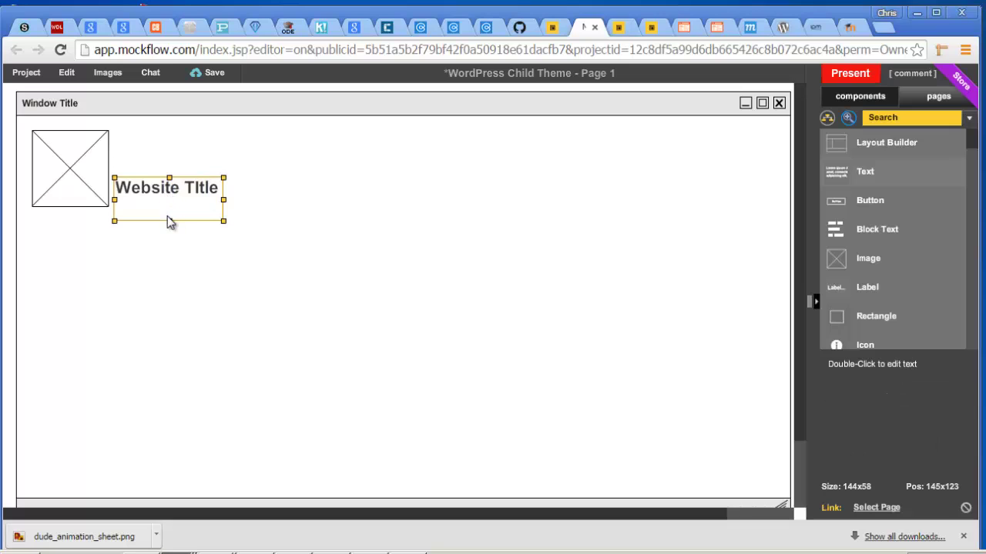
{"action": "left_click_drag", "start_coordinate": [169, 221], "coordinate": [185, 197]}
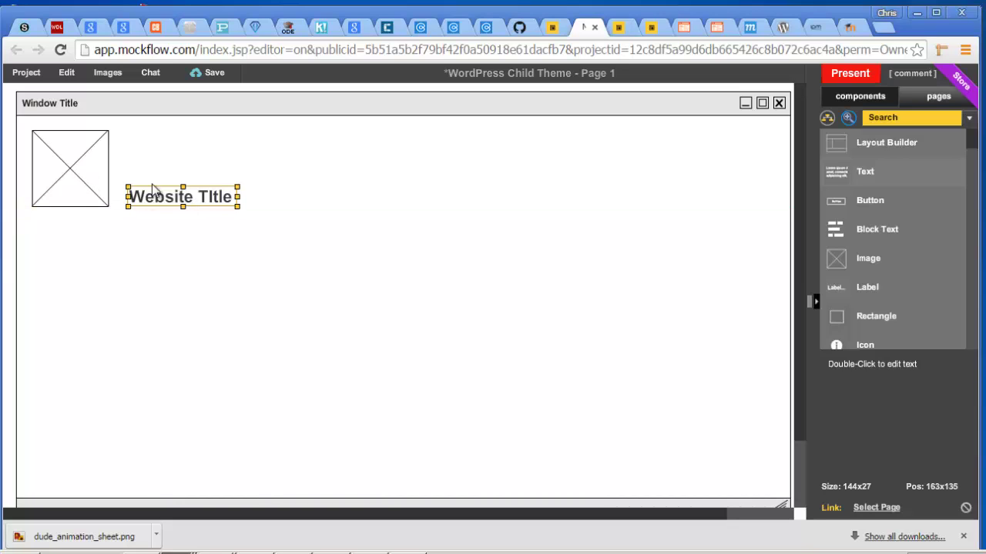
{"action": "left_click", "coordinate": [299, 222]}
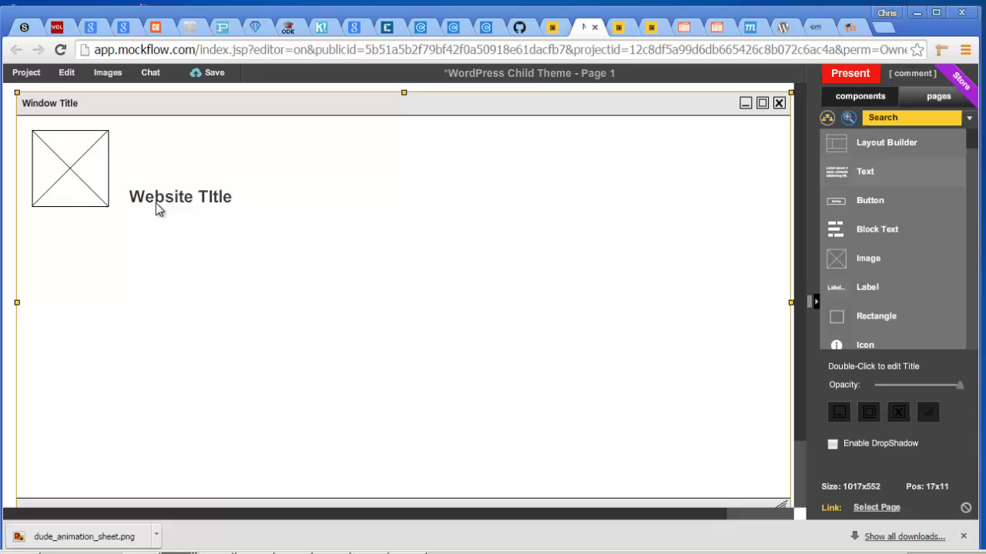
{"action": "left_click_drag", "start_coordinate": [156, 202], "coordinate": [150, 178]}
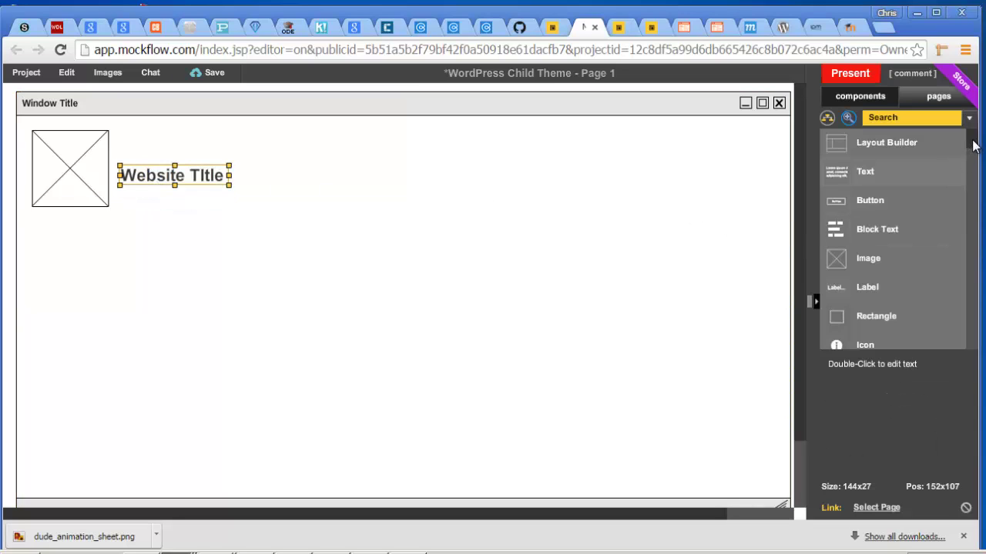
{"action": "left_click_drag", "start_coordinate": [975, 150], "coordinate": [979, 260]}
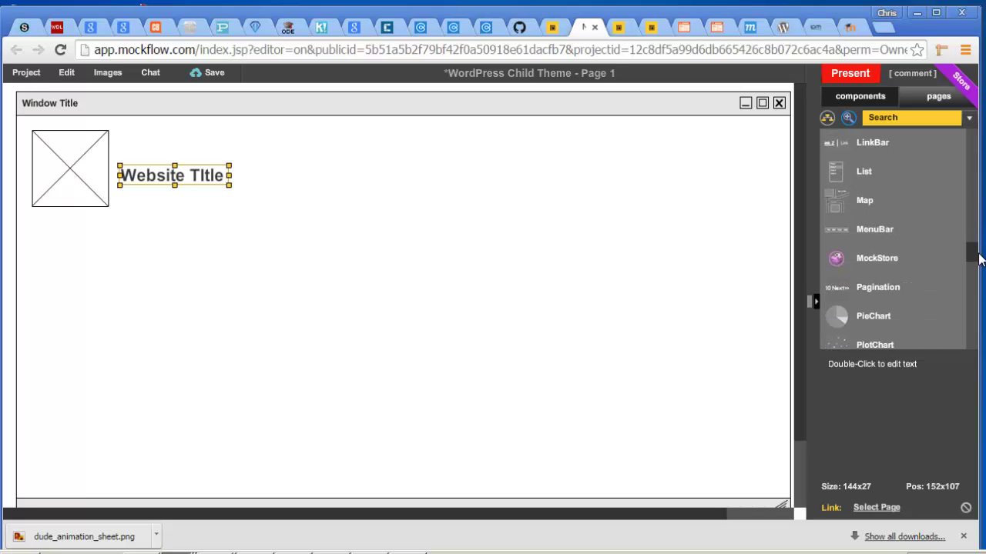
{"action": "left_click_drag", "start_coordinate": [873, 233], "coordinate": [314, 194]}
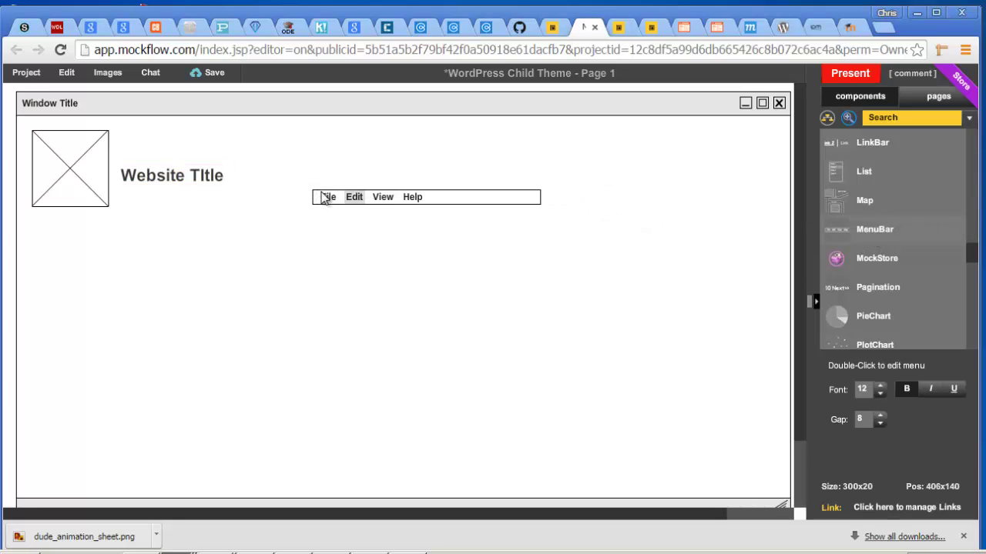
{"action": "left_click_drag", "start_coordinate": [471, 197], "coordinate": [264, 101]}
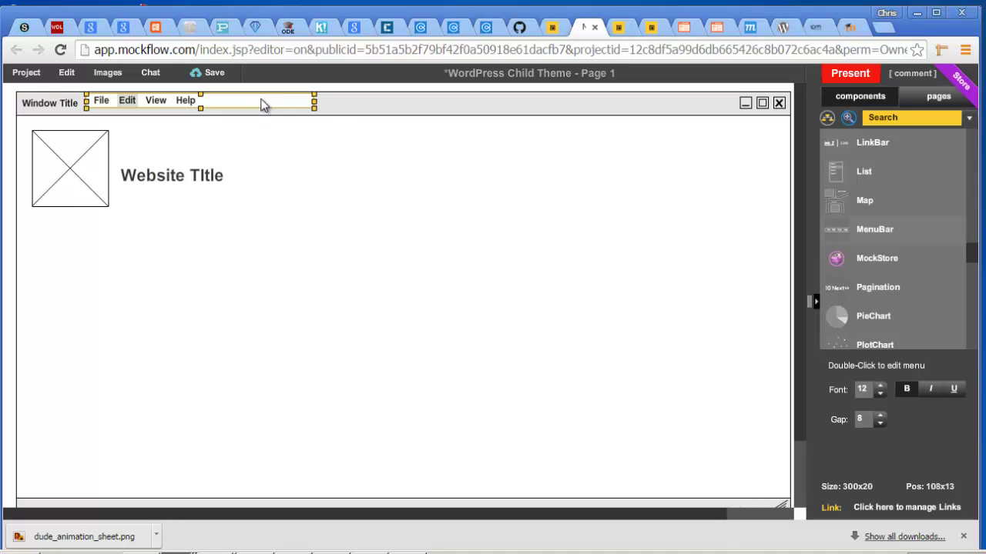
{"action": "key", "text": "Delete"}
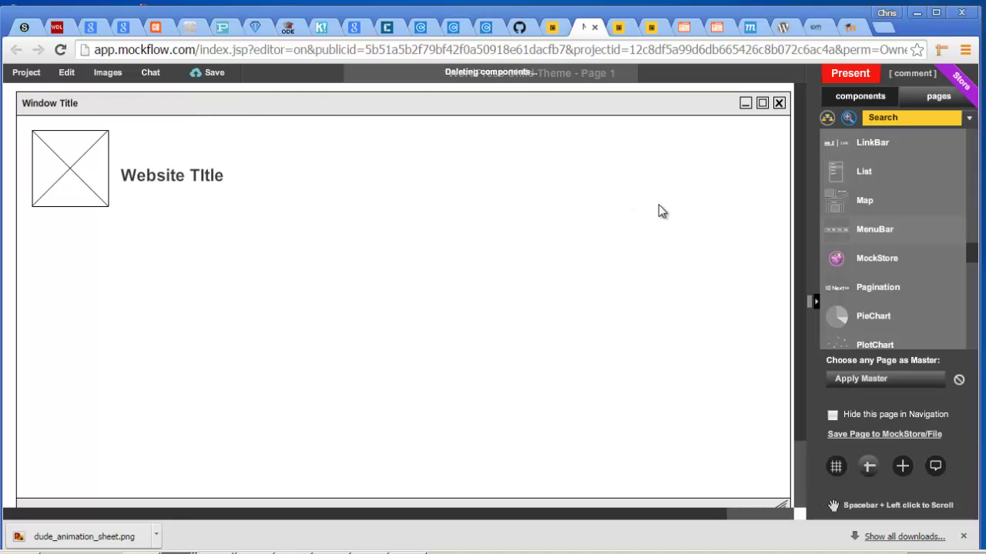
{"action": "left_click_drag", "start_coordinate": [978, 262], "coordinate": [978, 293]}
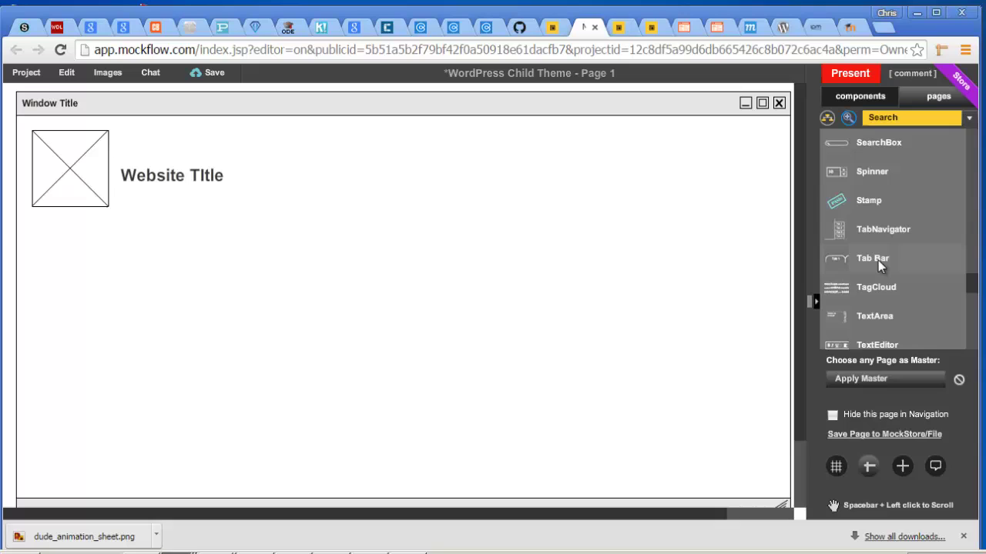
Add a four-button Horiz. ButtonBar beside the title and widen it to 456 px.
{"action": "left_click_drag", "start_coordinate": [974, 291], "coordinate": [979, 342]}
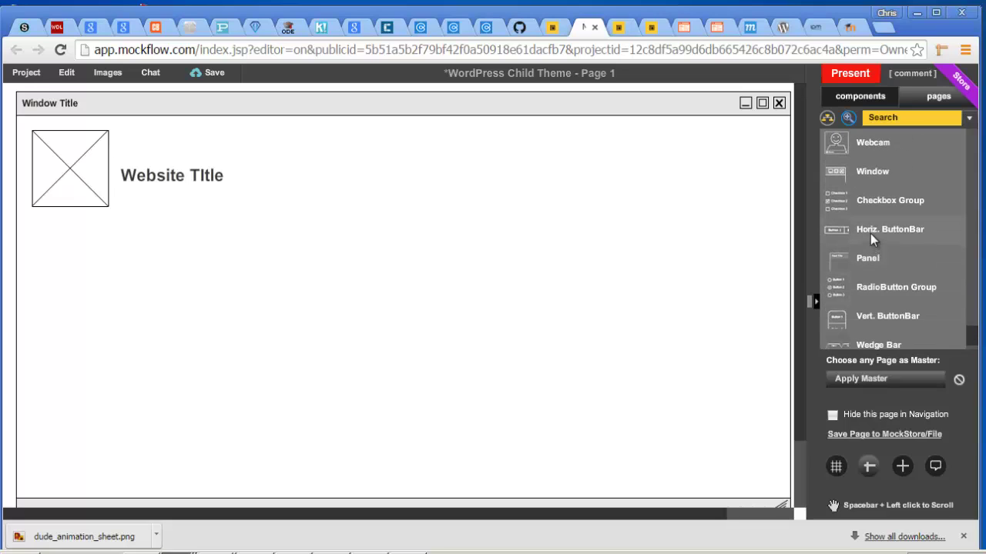
{"action": "left_click_drag", "start_coordinate": [871, 233], "coordinate": [339, 206]}
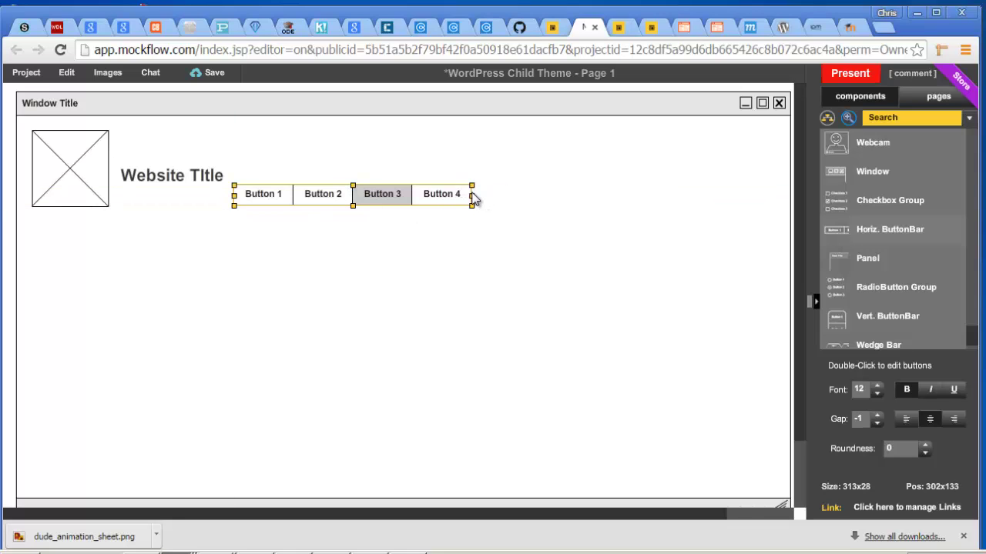
{"action": "left_click_drag", "start_coordinate": [472, 196], "coordinate": [583, 198]}
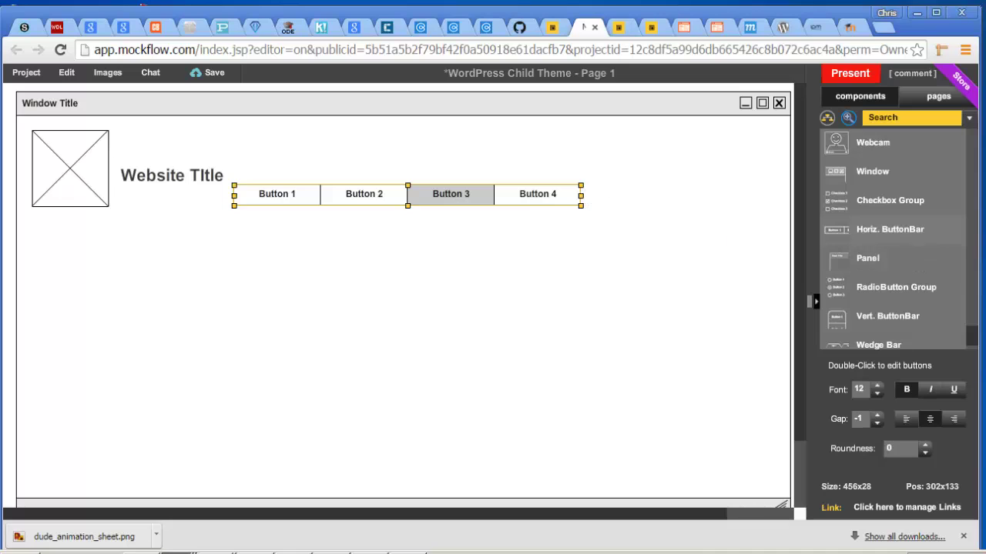
Add a SearchBox to the right of Button 4.
{"action": "left_click_drag", "start_coordinate": [975, 331], "coordinate": [976, 243]}
{"action": "left_click_drag", "start_coordinate": [859, 199], "coordinate": [622, 191]}
{"action": "left_click", "coordinate": [716, 277]}
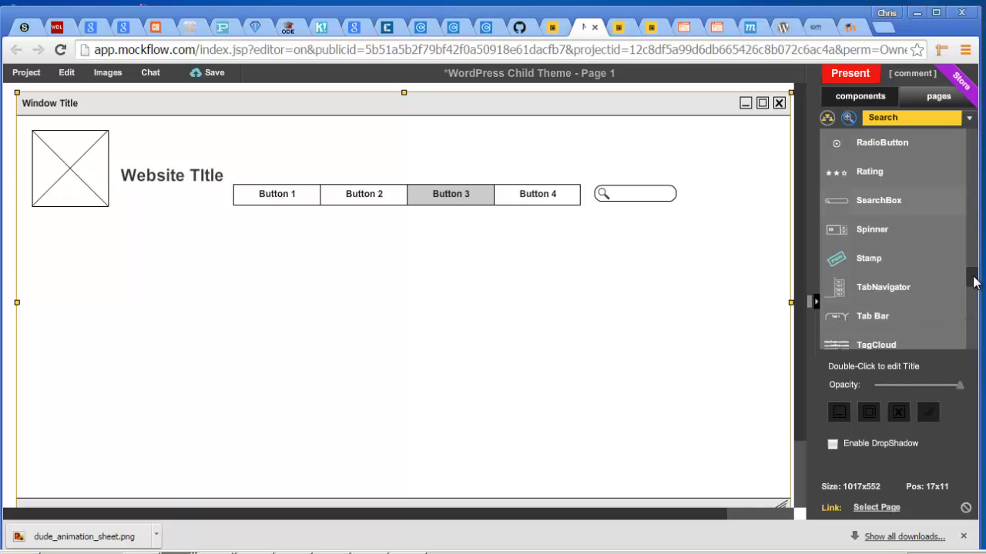
{"action": "left_click_drag", "start_coordinate": [971, 281], "coordinate": [977, 299]}
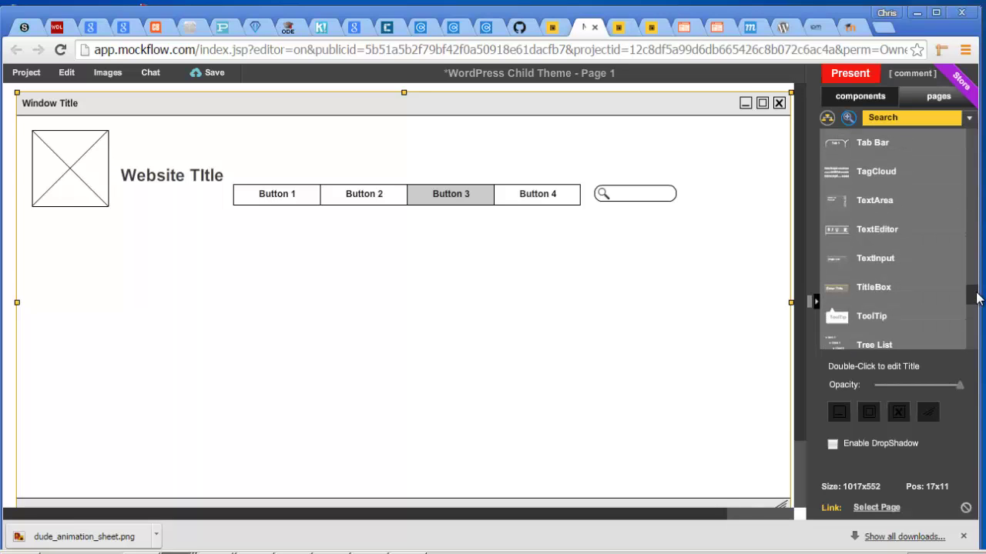
{"action": "scroll", "coordinate": [977, 300], "scroll_direction": "down", "scroll_amount": 1}
{"action": "left_click_drag", "start_coordinate": [977, 302], "coordinate": [978, 335]}
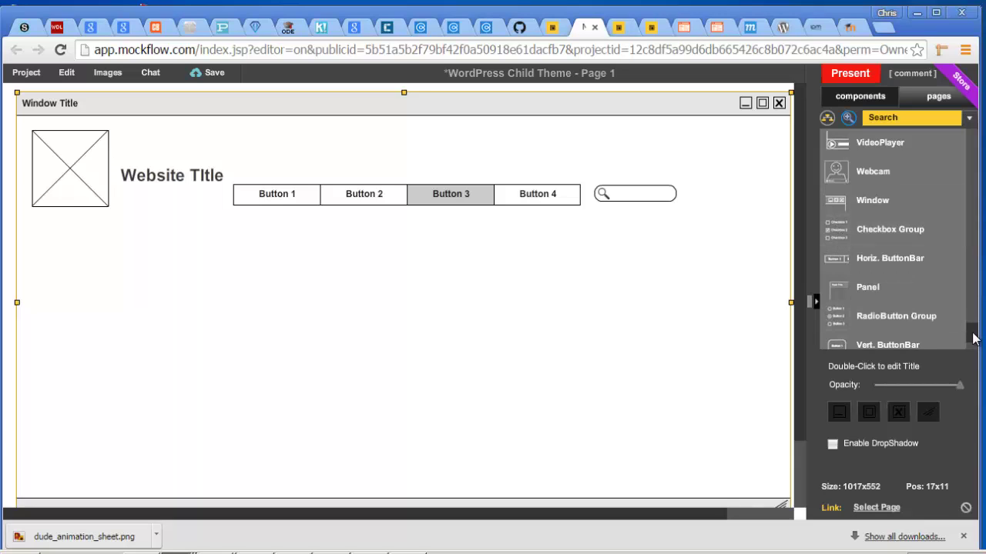
{"action": "left_click_drag", "start_coordinate": [977, 334], "coordinate": [975, 347]}
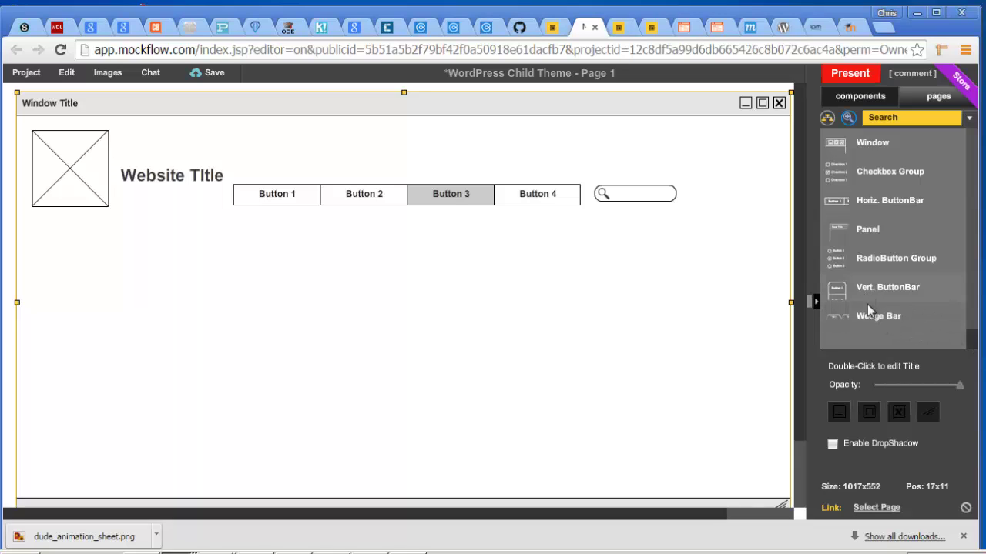
{"action": "left_click_drag", "start_coordinate": [858, 320], "coordinate": [452, 271]}
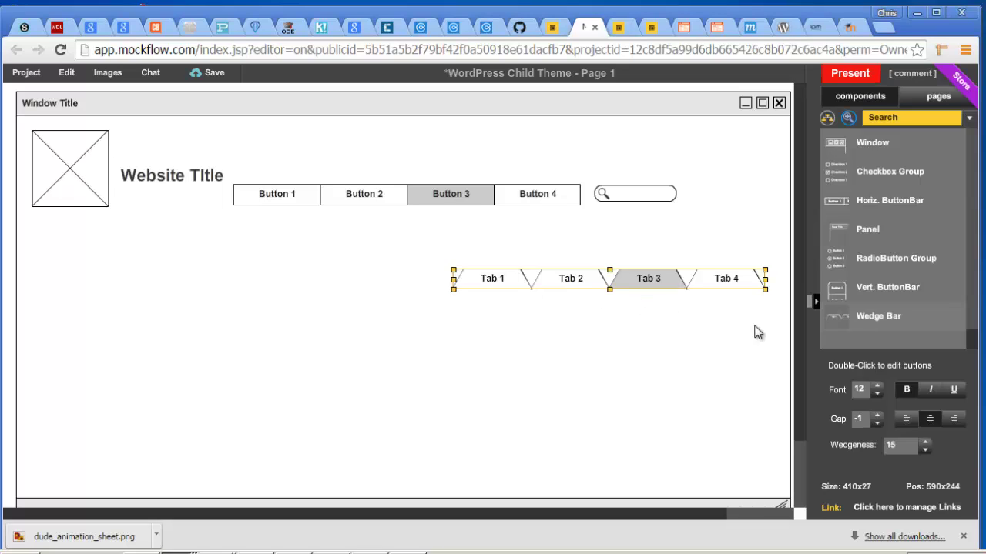
{"action": "key", "text": "Delete"}
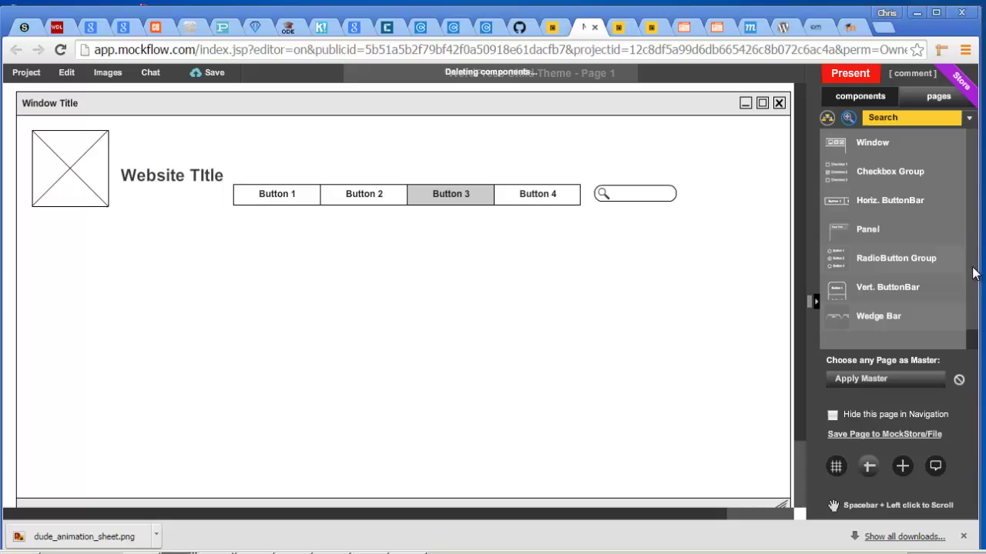
{"action": "scroll", "coordinate": [976, 304], "scroll_direction": "up", "scroll_amount": 3}
{"action": "left_click_drag", "start_coordinate": [976, 300], "coordinate": [974, 155]}
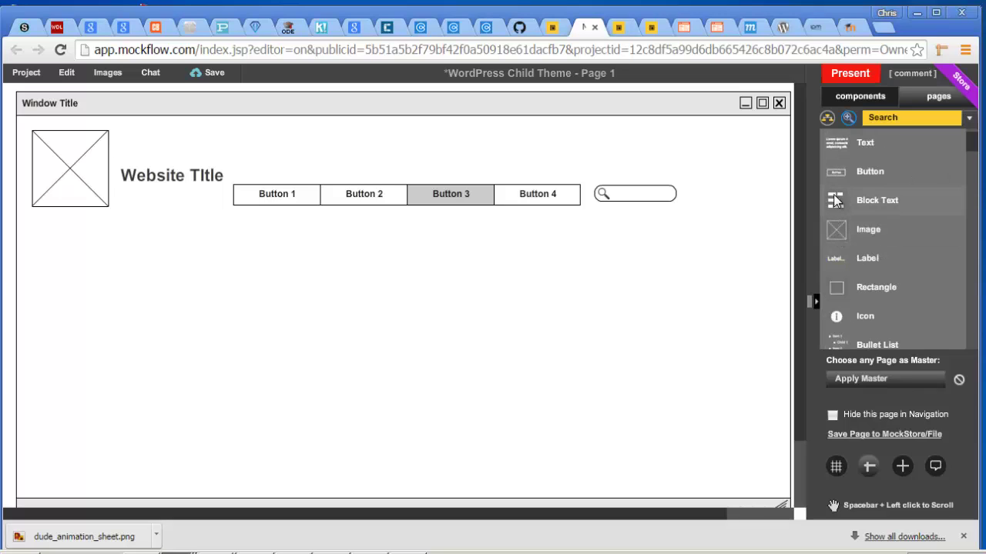
Place an image placeholder below the navigation bar with a size-16 Label beneath it.
{"action": "left_click_drag", "start_coordinate": [836, 229], "coordinate": [249, 268]}
{"action": "left_click_drag", "start_coordinate": [303, 312], "coordinate": [391, 345]}
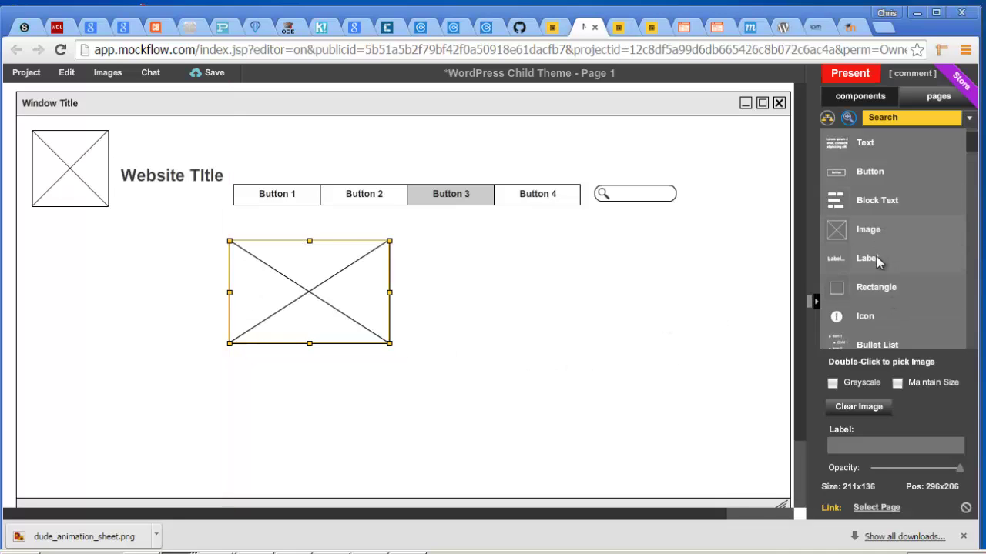
{"action": "left_click_drag", "start_coordinate": [877, 259], "coordinate": [242, 362]}
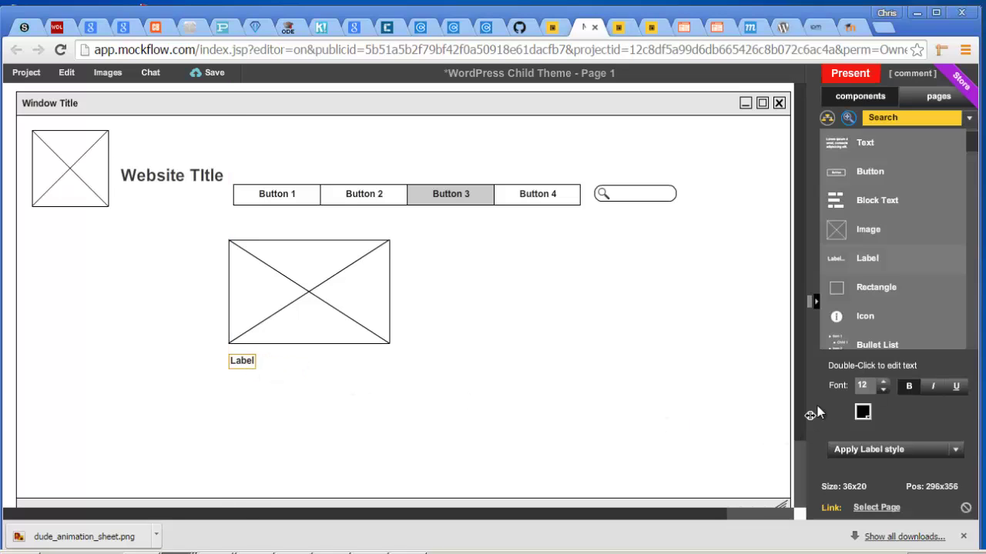
{"action": "left_click", "coordinate": [884, 382]}
{"action": "left_click", "coordinate": [884, 382]}
{"action": "left_click", "coordinate": [884, 382]}
{"action": "left_click", "coordinate": [884, 382]}
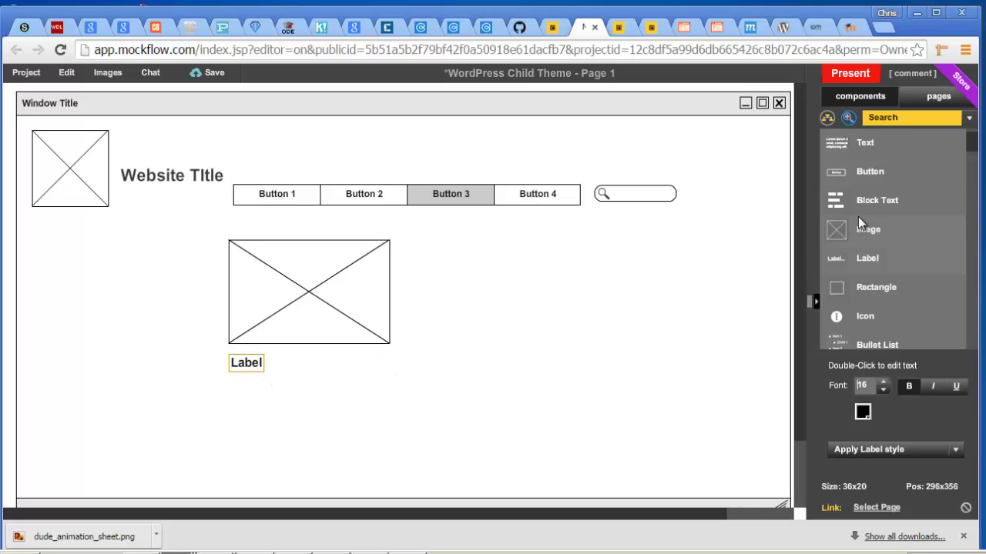
Add a Block Text under the Label, align both, and widen the text to 210x58.
{"action": "left_click_drag", "start_coordinate": [877, 200], "coordinate": [278, 402]}
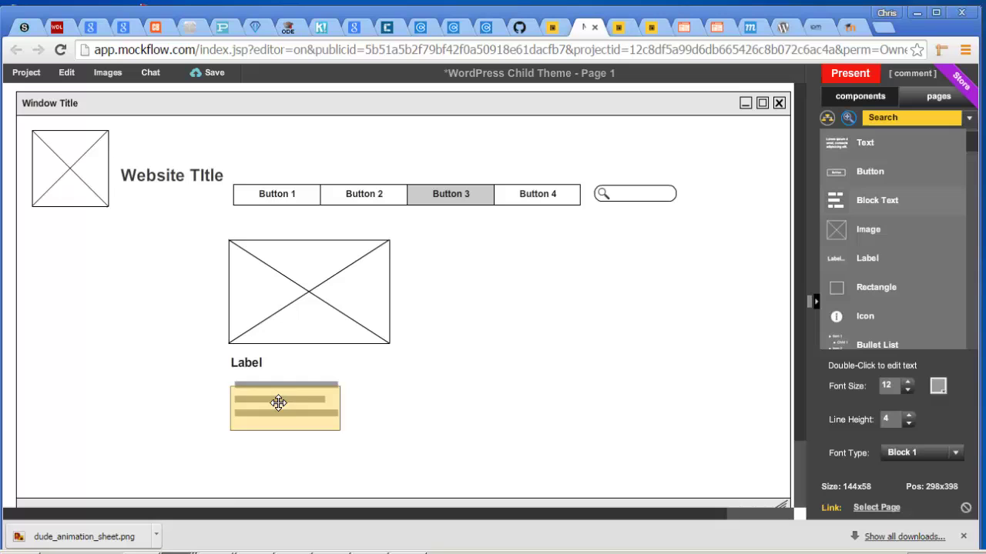
{"action": "left_click_drag", "start_coordinate": [278, 403], "coordinate": [275, 405]}
{"action": "left_click", "coordinate": [243, 363]}
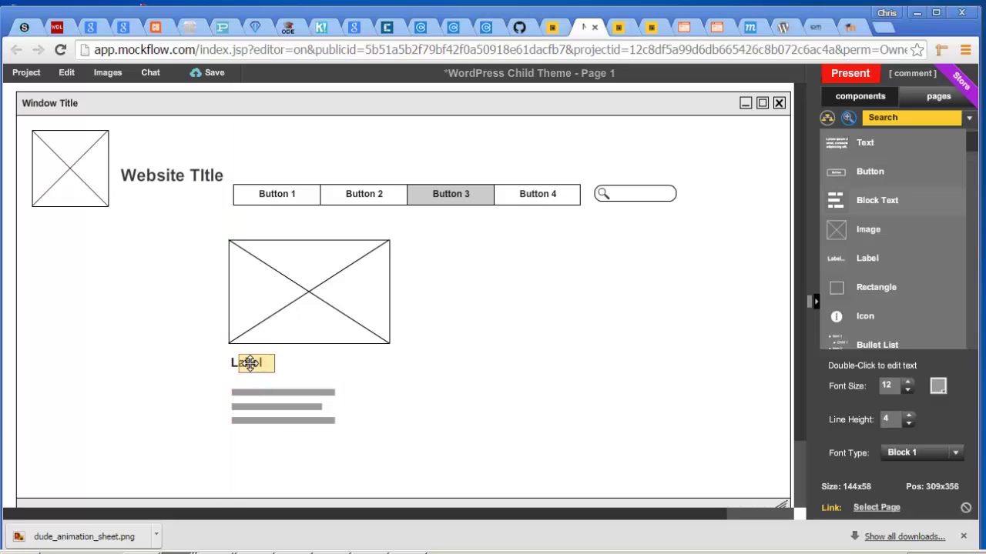
{"action": "left_click_drag", "start_coordinate": [248, 365], "coordinate": [241, 365]}
{"action": "left_click", "coordinate": [359, 435]}
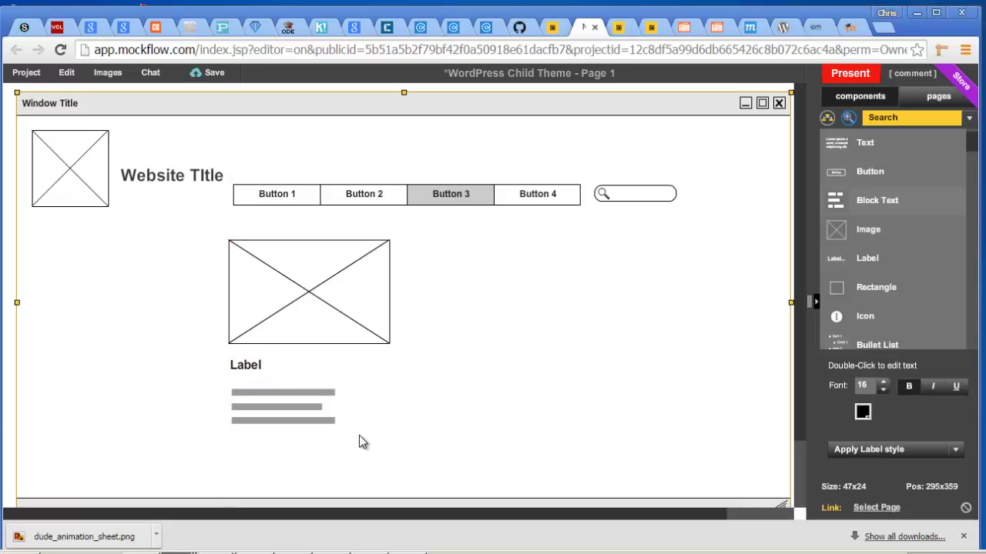
{"action": "left_click", "coordinate": [324, 418]}
{"action": "left_click_drag", "start_coordinate": [335, 408], "coordinate": [391, 412]}
{"action": "left_click", "coordinate": [461, 461]}
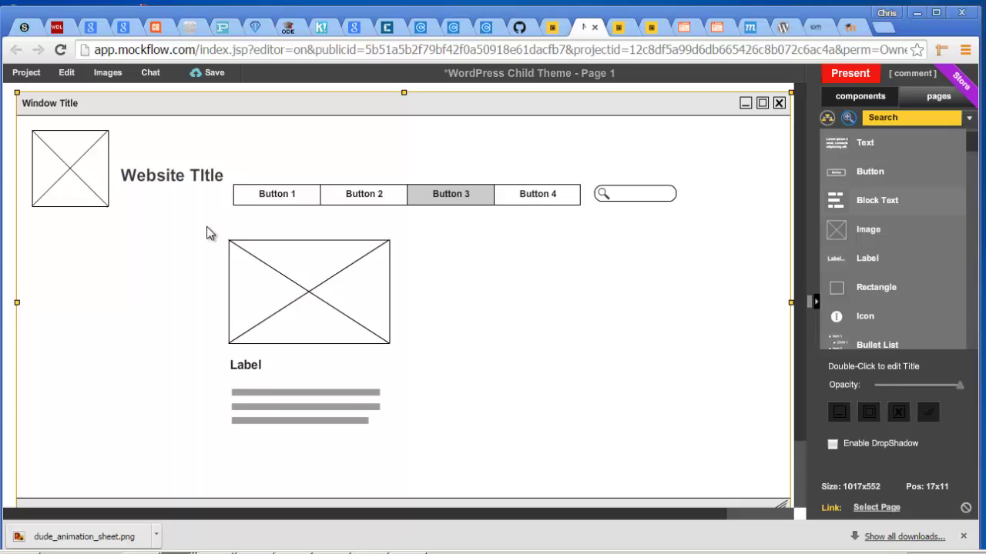
Nudge the whole window frame into position, undoing an accidental move.
{"action": "left_click_drag", "start_coordinate": [206, 234], "coordinate": [178, 218]}
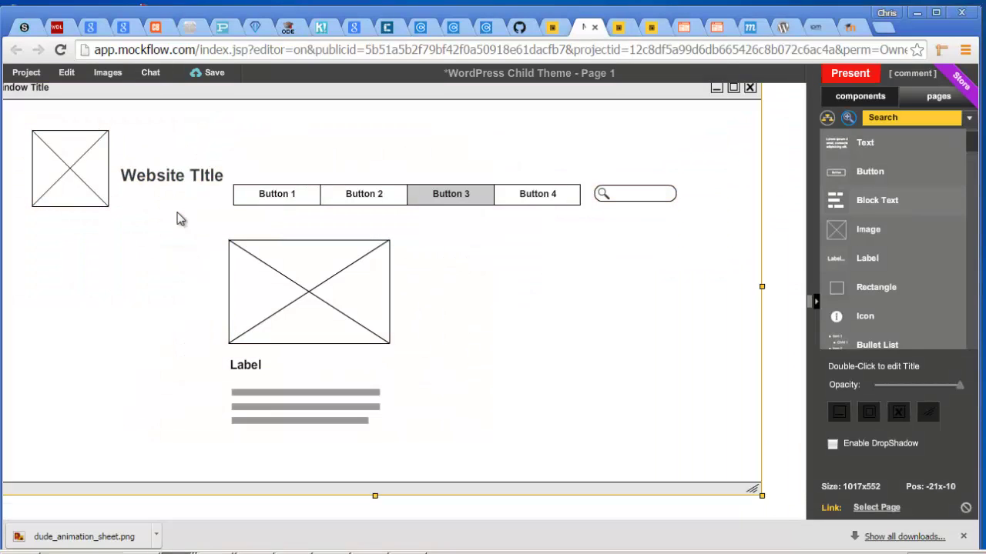
{"action": "key", "text": "ctrl+z"}
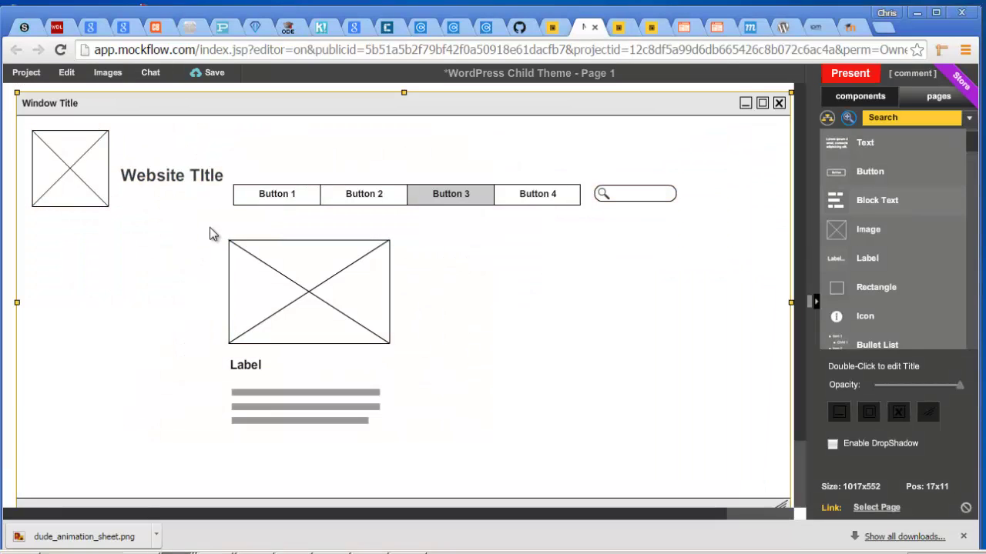
{"action": "mouse_move", "coordinate": [210, 228]}
{"action": "left_mouse_down"}
{"action": "mouse_move", "coordinate": [238, 306]}
{"action": "mouse_move", "coordinate": [200, 214]}
{"action": "mouse_move", "coordinate": [211, 225]}
{"action": "left_mouse_up"}
Duplicate the image, Label and text-line group into a second column to its right.
{"action": "left_click", "coordinate": [236, 257]}
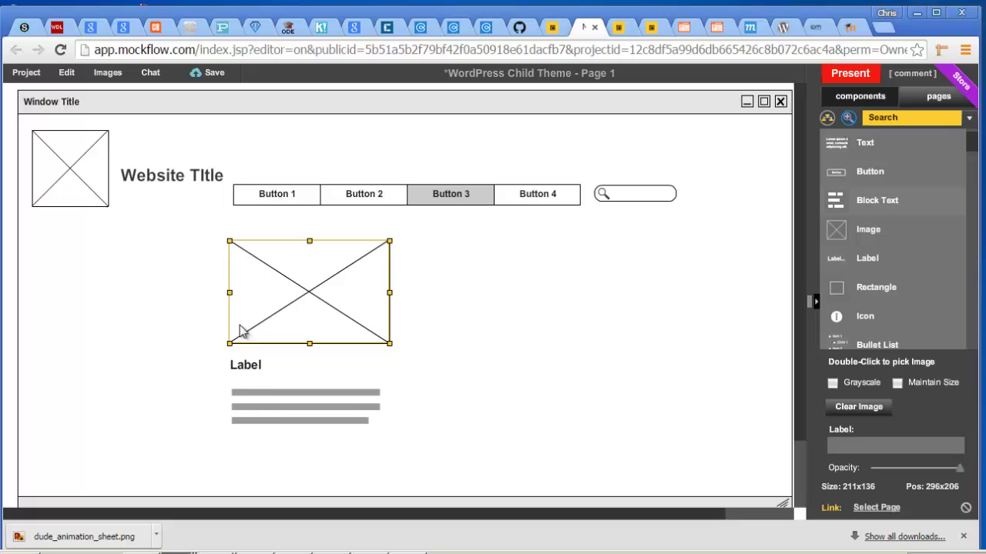
{"action": "double_click", "coordinate": [247, 366]}
{"action": "left_click", "coordinate": [273, 325]}
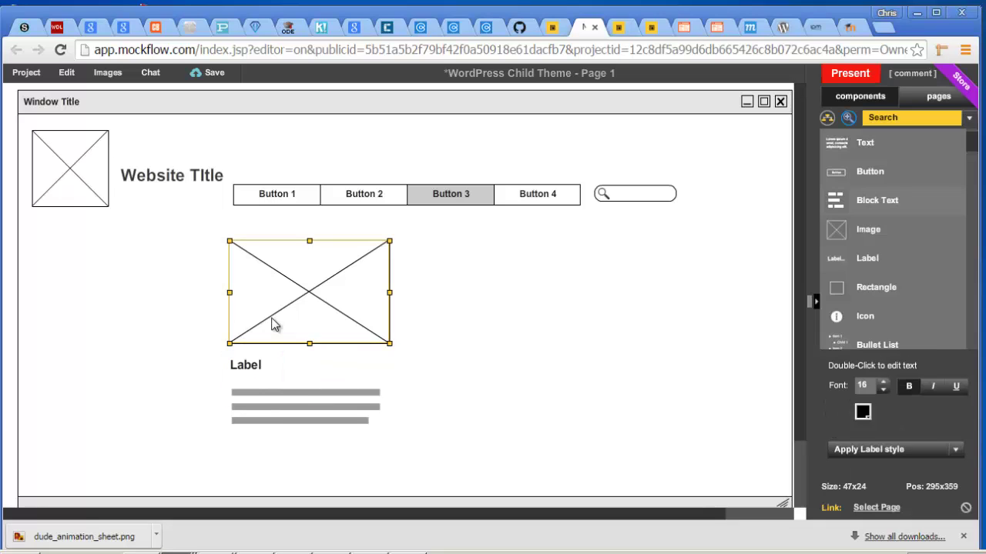
{"action": "left_click", "coordinate": [251, 372], "text": "shift"}
{"action": "left_click", "coordinate": [269, 392], "text": "shift"}
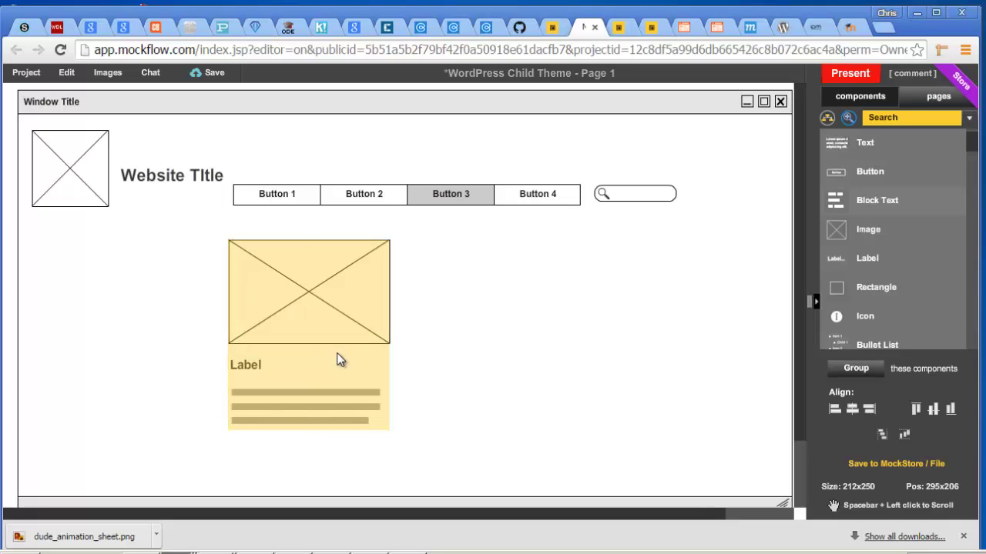
{"action": "left_click_drag", "start_coordinate": [317, 343], "coordinate": [494, 320]}
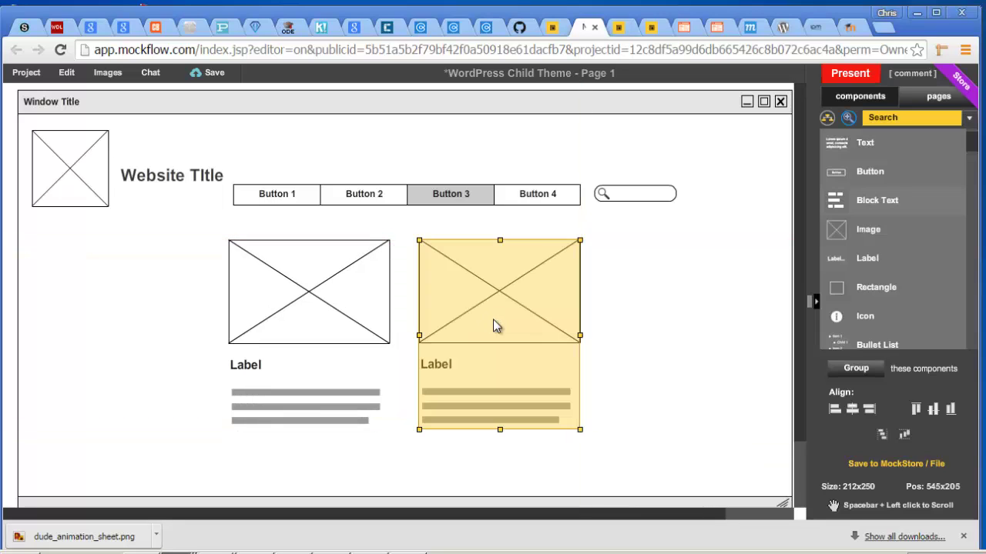
{"action": "left_click", "coordinate": [682, 395]}
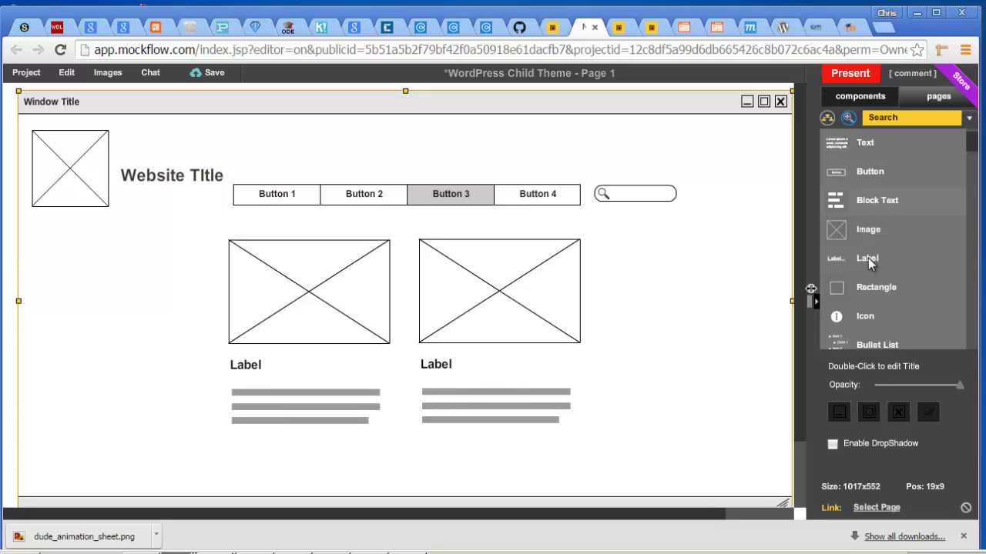
{"action": "mouse_move", "coordinate": [975, 154]}
{"action": "left_mouse_down"}
{"action": "mouse_move", "coordinate": [978, 183]}
{"action": "mouse_move", "coordinate": [981, 157]}
{"action": "left_mouse_up"}
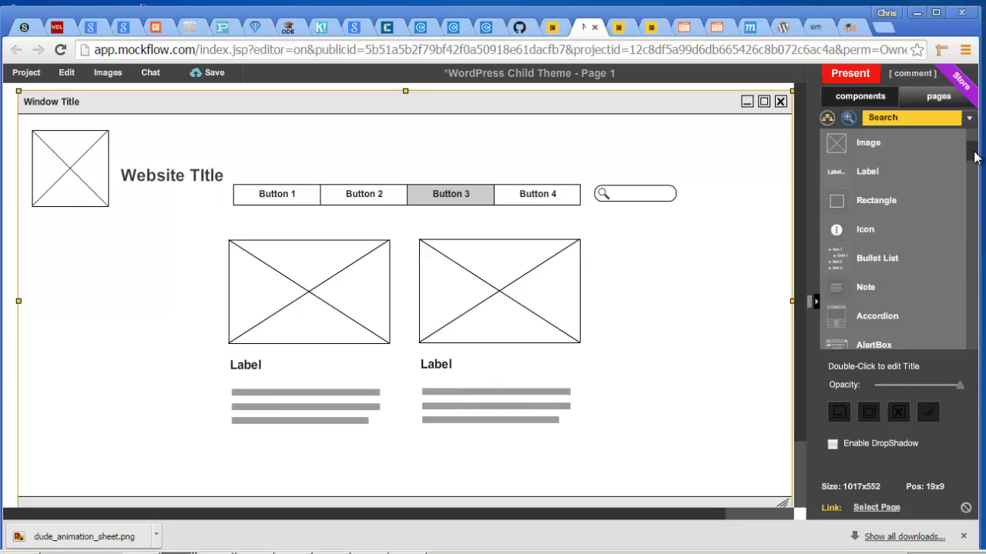
Add a four-item list on the left side of the page and widen it to 190 pixels.
{"action": "left_click_drag", "start_coordinate": [974, 157], "coordinate": [977, 248]}
{"action": "left_click_drag", "start_coordinate": [853, 264], "coordinate": [57, 286]}
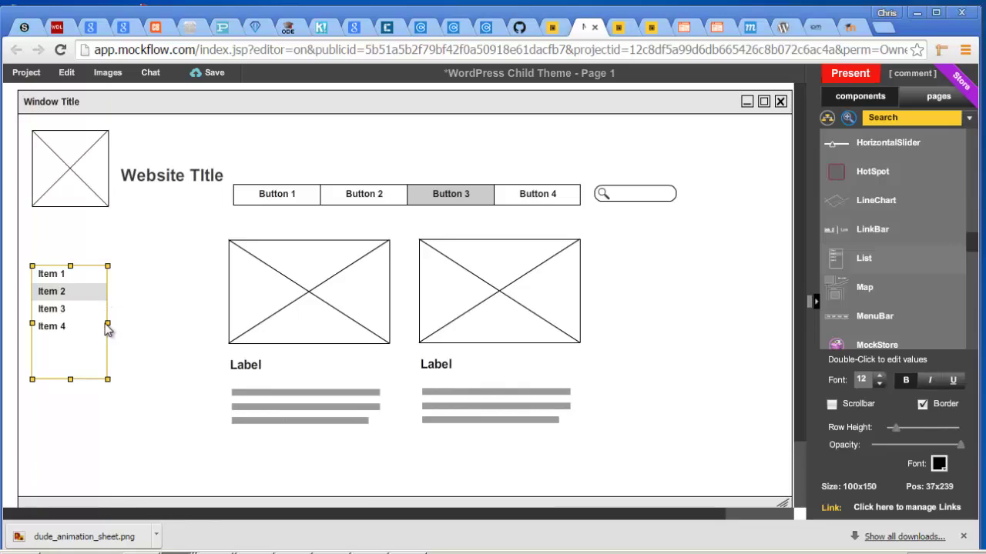
{"action": "left_click_drag", "start_coordinate": [107, 322], "coordinate": [176, 323]}
{"action": "left_click", "coordinate": [136, 424]}
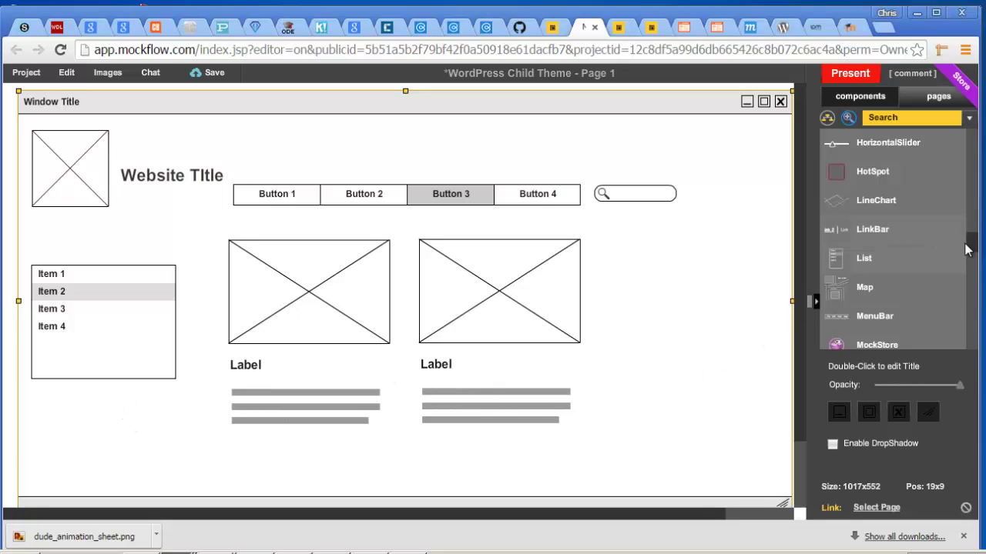
Place a tag cloud below the list and narrow it to 193x100.
{"action": "left_click_drag", "start_coordinate": [975, 250], "coordinate": [975, 295]}
{"action": "left_click_drag", "start_coordinate": [863, 258], "coordinate": [82, 422]}
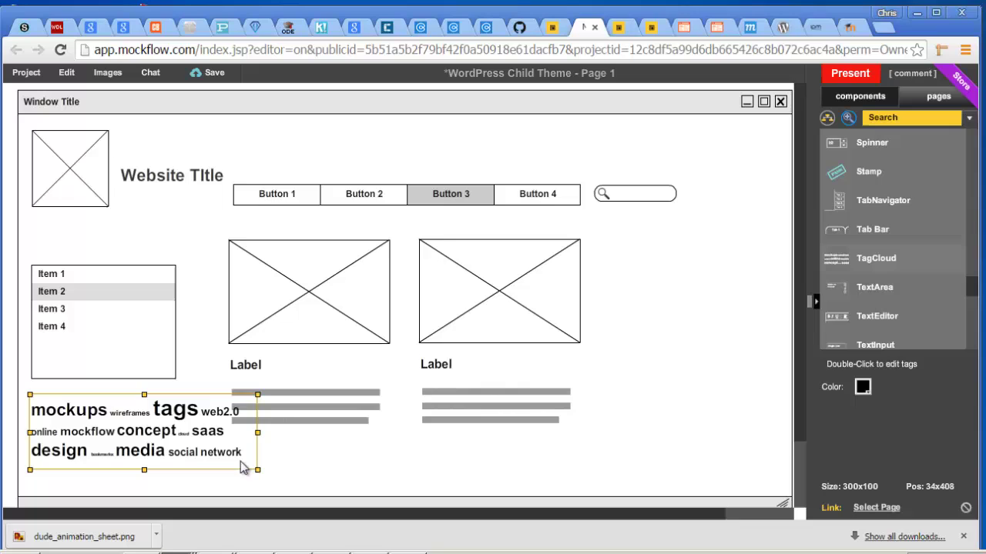
{"action": "left_click_drag", "start_coordinate": [257, 433], "coordinate": [176, 428]}
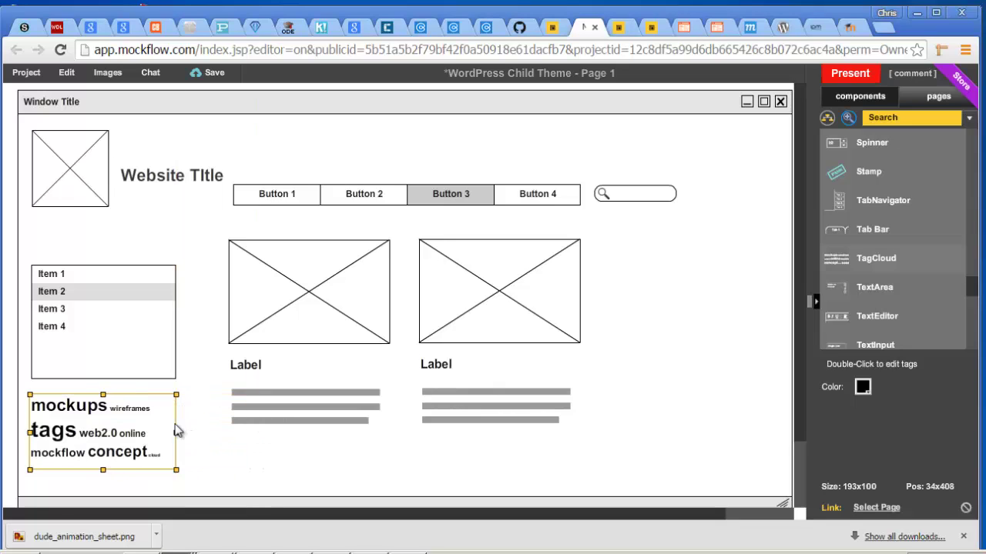
{"action": "left_click", "coordinate": [279, 475]}
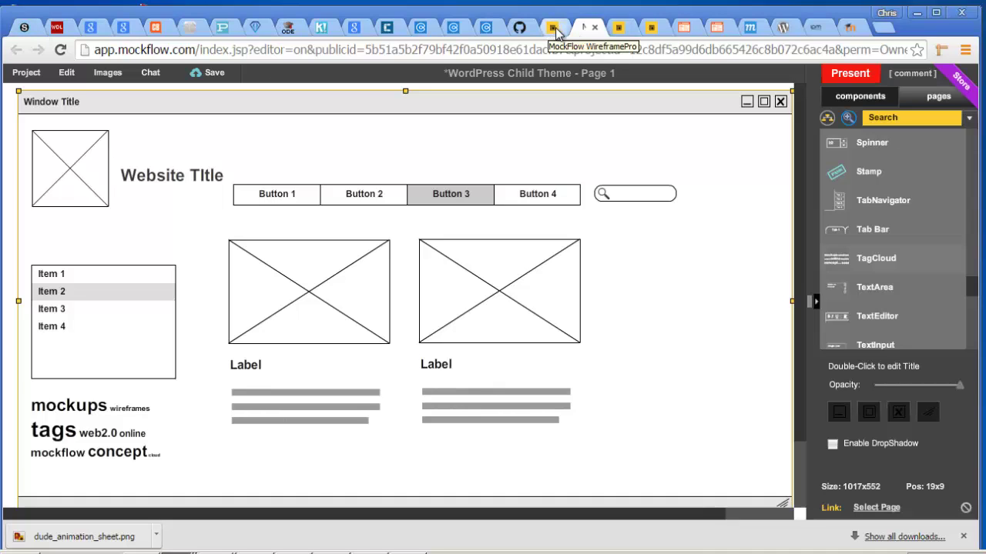
In wireframe.cc, outline a wide new element across the top of the canvas.
{"action": "left_click", "coordinate": [684, 30]}
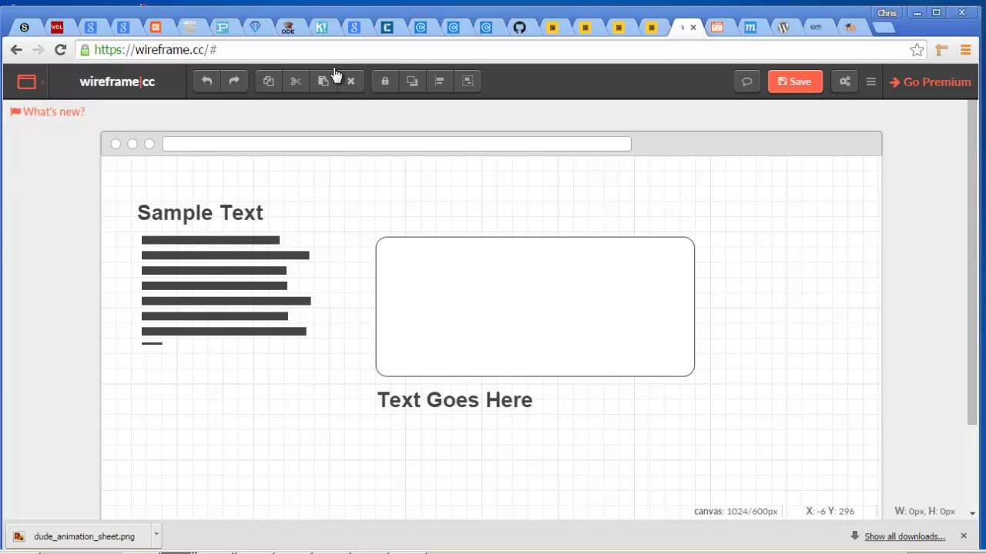
{"action": "left_click_drag", "start_coordinate": [339, 176], "coordinate": [817, 226]}
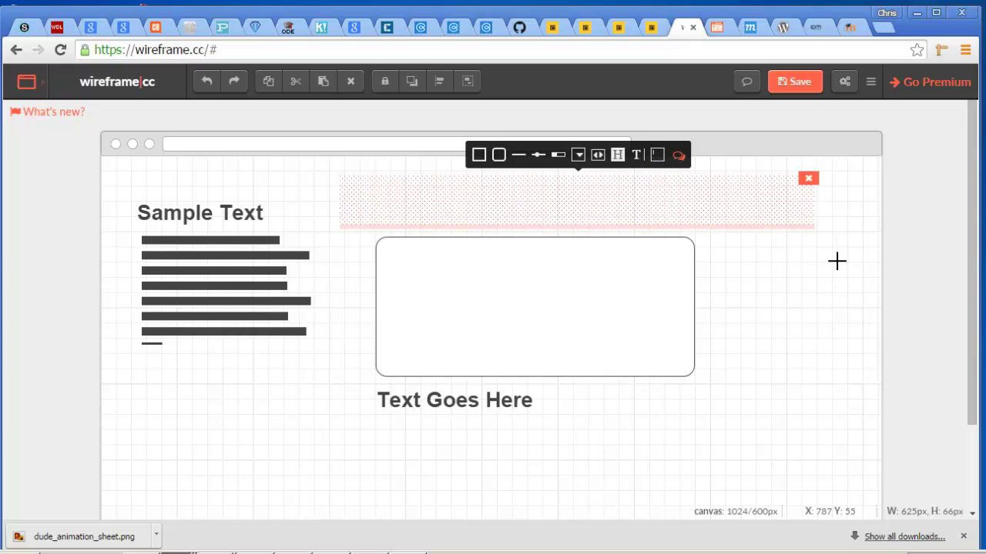
Discard the wide element and make a small box above the rounded box an image placeholder.
{"action": "left_click", "coordinate": [827, 333]}
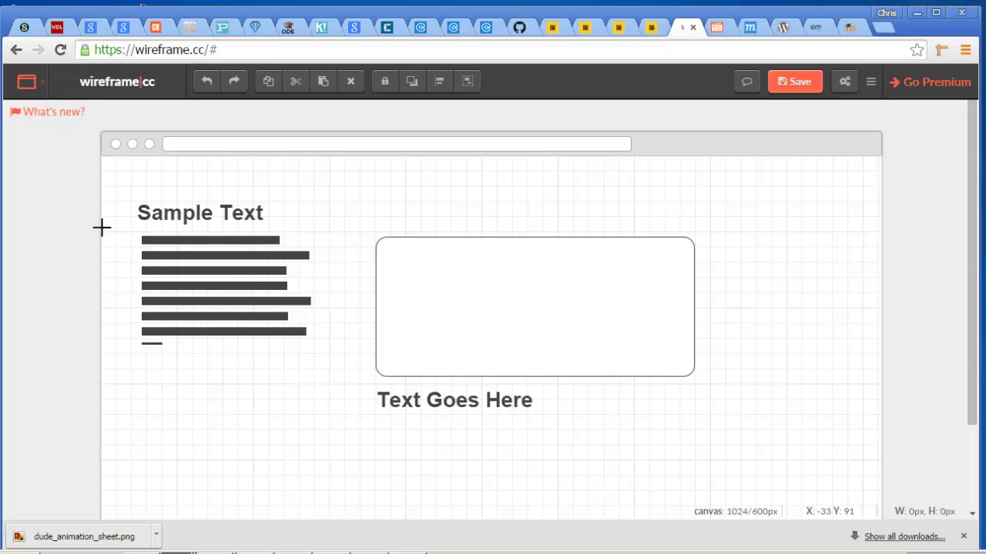
{"action": "left_click_drag", "start_coordinate": [374, 175], "coordinate": [509, 225]}
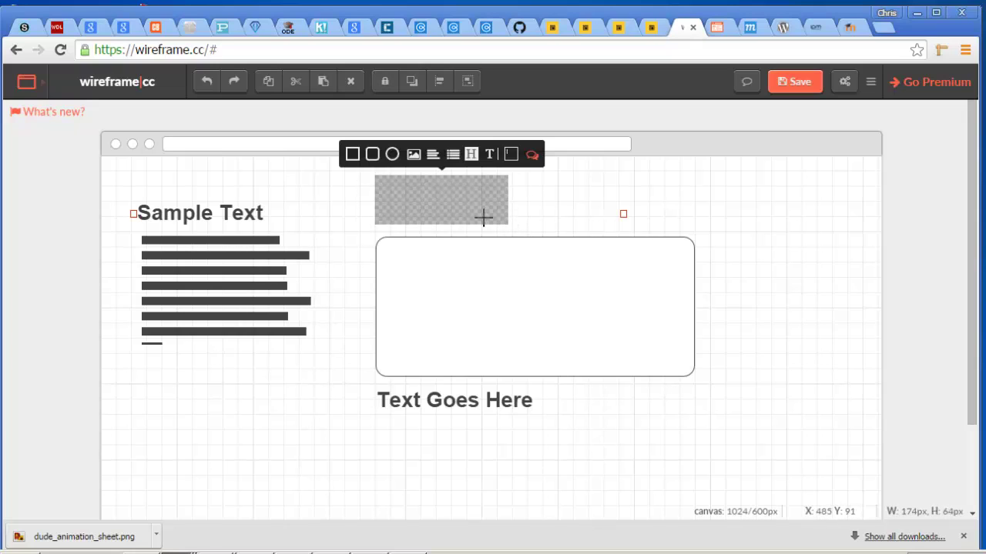
{"action": "left_click", "coordinate": [373, 155]}
{"action": "left_click", "coordinate": [414, 156]}
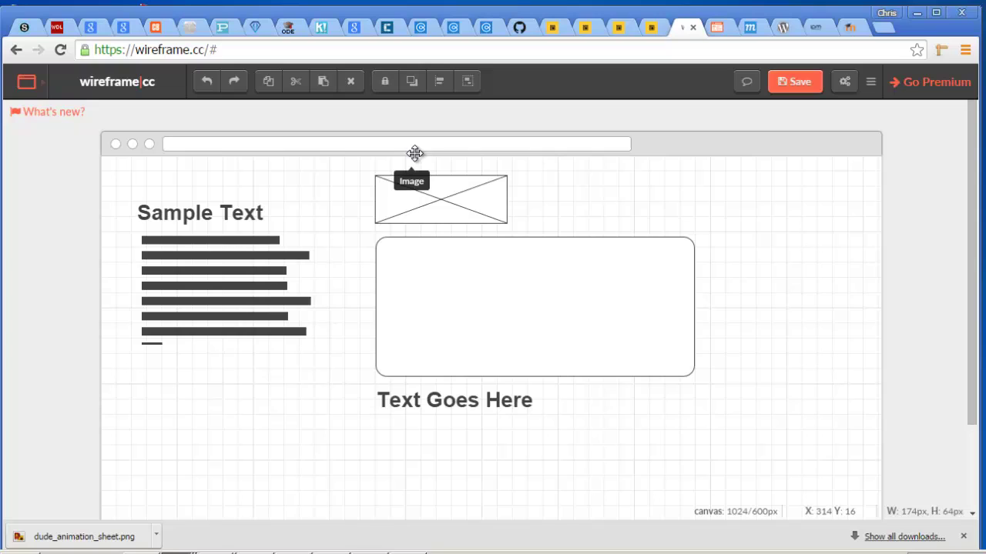
{"action": "left_click", "coordinate": [450, 208]}
{"action": "left_click", "coordinate": [620, 222]}
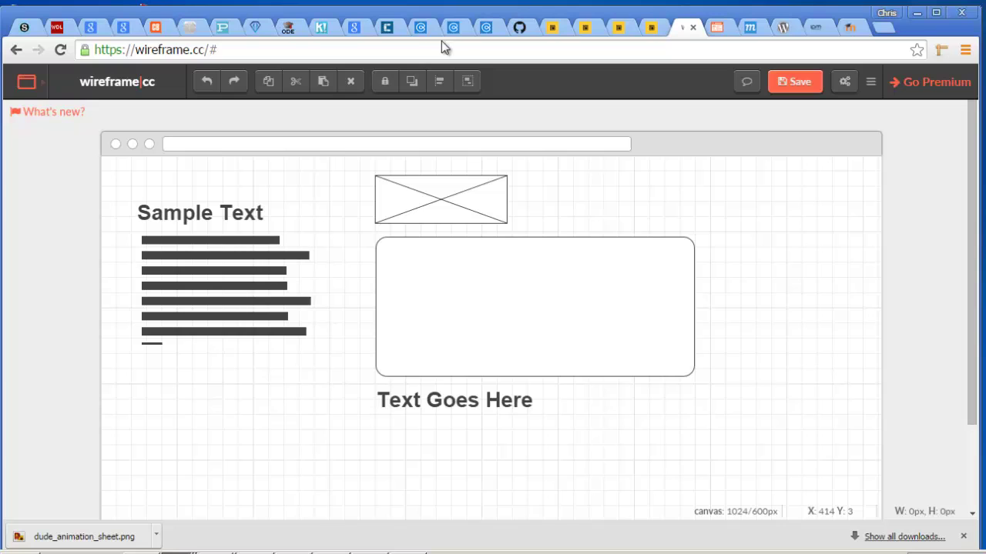
Open the Cacoo editor on the sample freehand wireframe and zoom in slightly.
{"action": "left_click", "coordinate": [420, 29]}
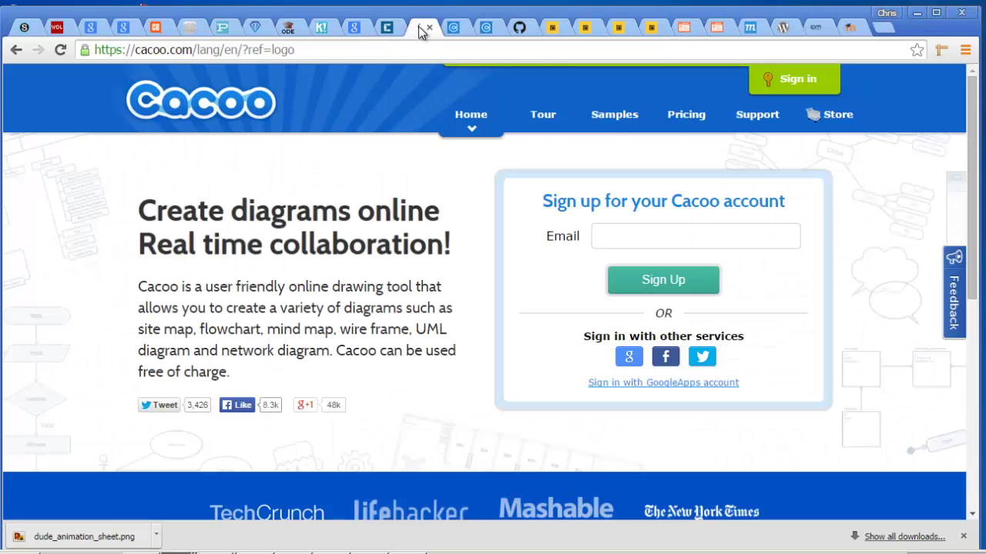
{"action": "left_click", "coordinate": [454, 29]}
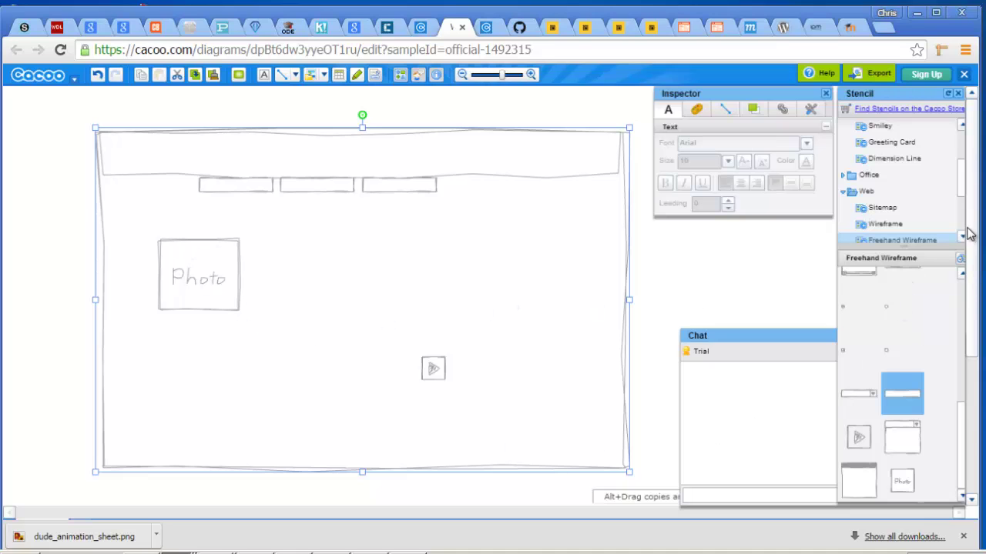
{"action": "key", "text": "ctrl+plus"}
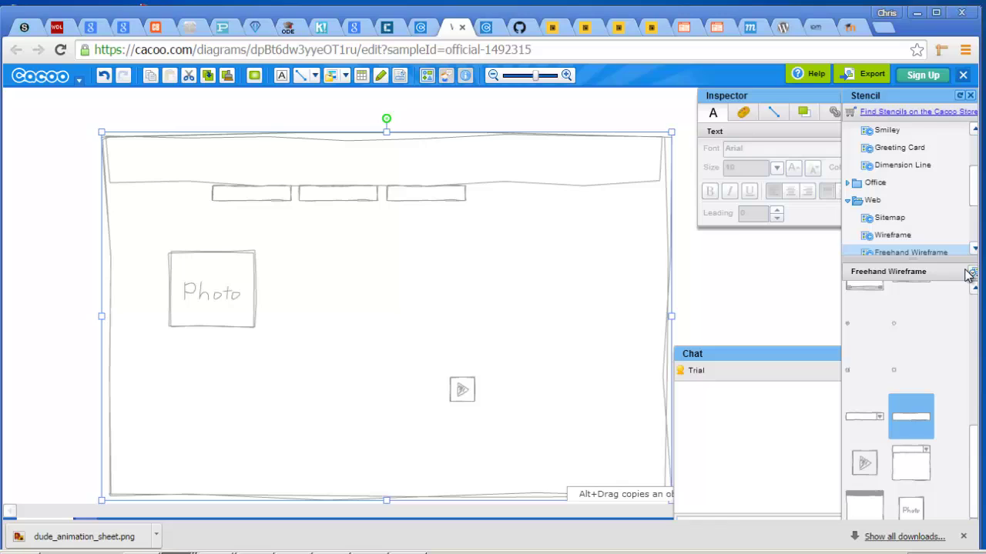
{"action": "left_click", "coordinate": [975, 289]}
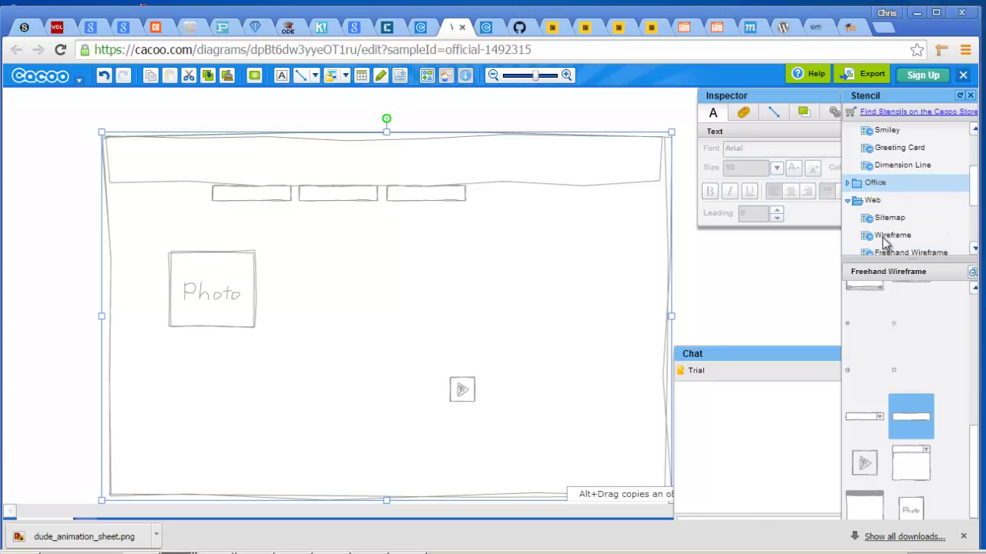
Add an image placeholder from the Wireframe stencil set right beside the Photo box.
{"action": "scroll", "coordinate": [893, 200], "scroll_direction": "down", "scroll_amount": 1}
{"action": "left_click", "coordinate": [893, 199]}
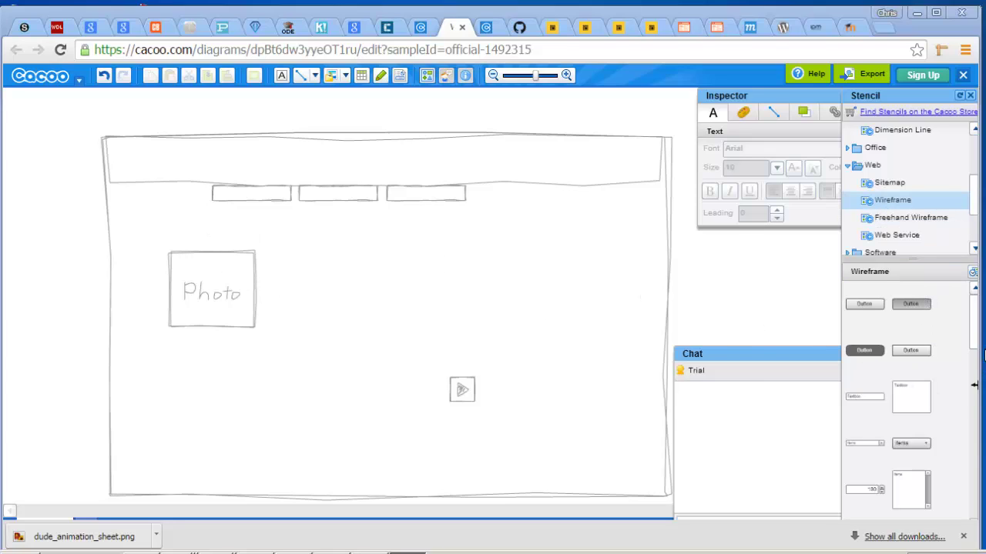
{"action": "left_click_drag", "start_coordinate": [977, 328], "coordinate": [978, 416]}
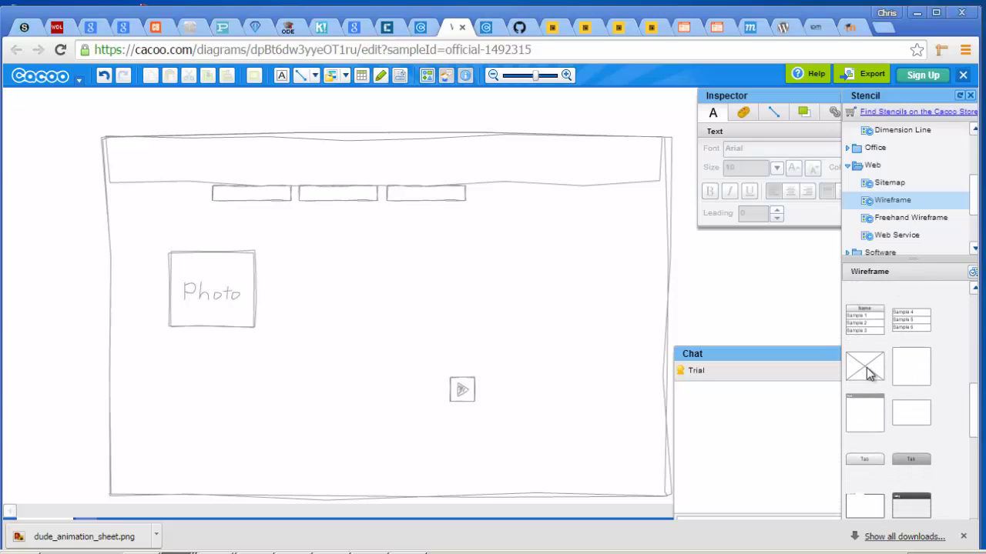
{"action": "left_click_drag", "start_coordinate": [868, 373], "coordinate": [288, 261]}
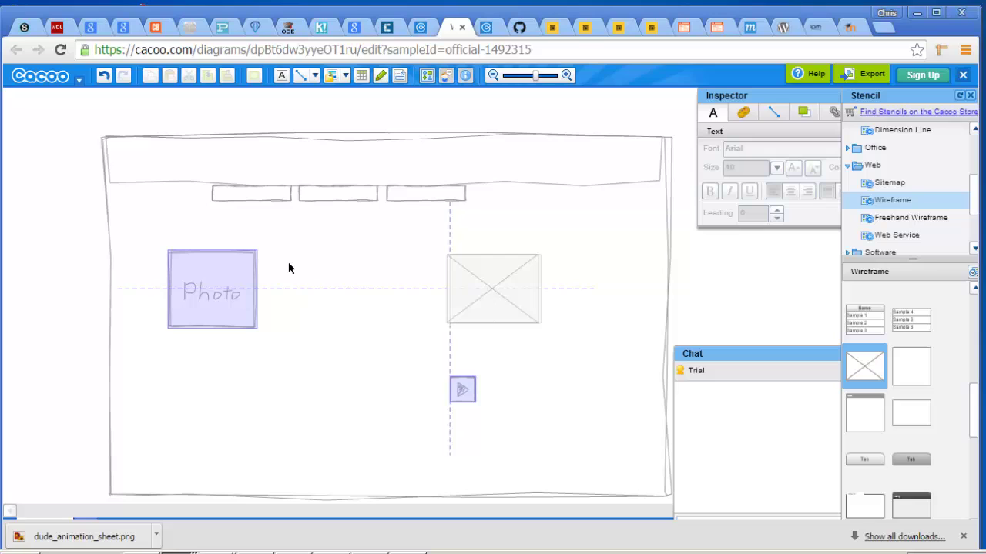
{"action": "left_click_drag", "start_coordinate": [539, 310], "coordinate": [341, 300]}
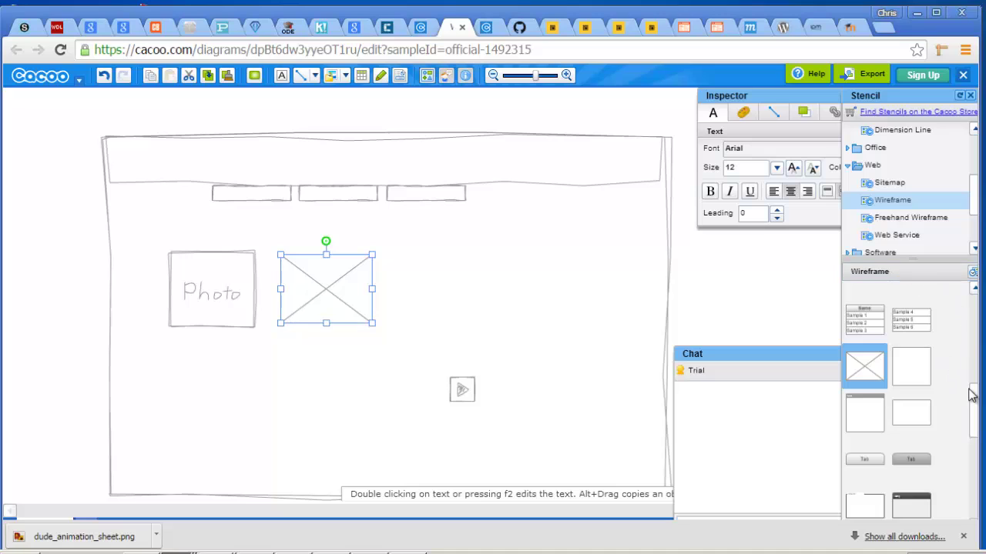
{"action": "left_click_drag", "start_coordinate": [978, 412], "coordinate": [970, 502]}
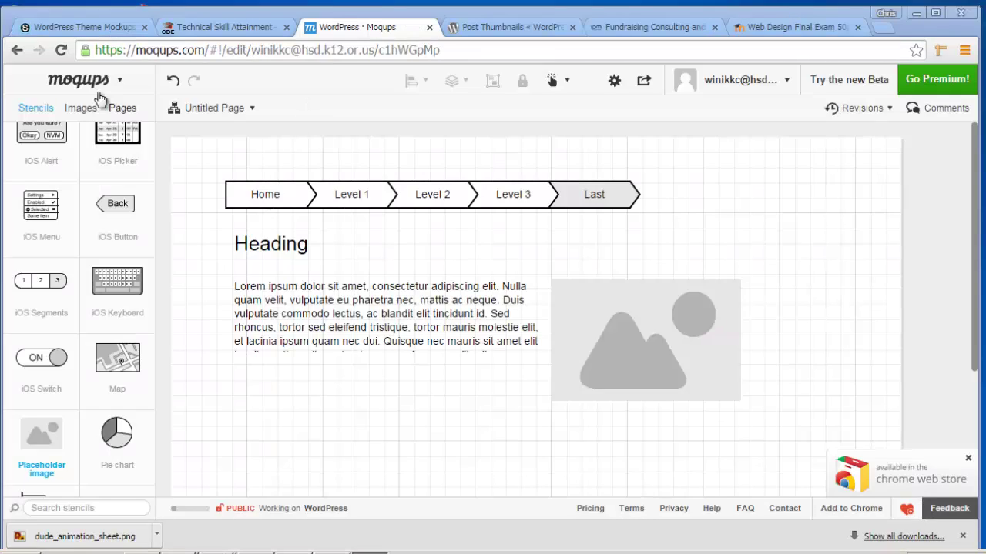
{"action": "key", "text": "ctrl+l"}
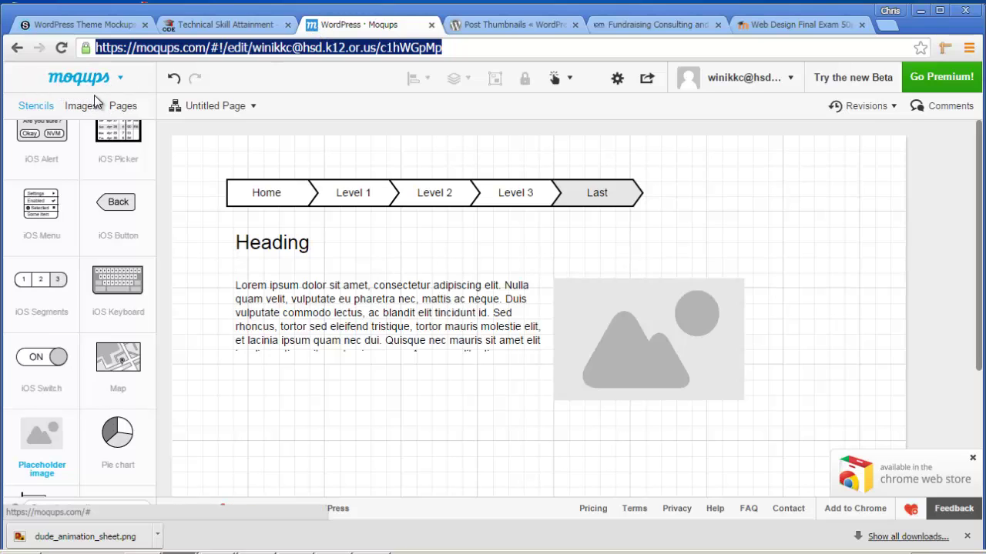
{"action": "left_click_drag", "start_coordinate": [153, 300], "coordinate": [154, 152]}
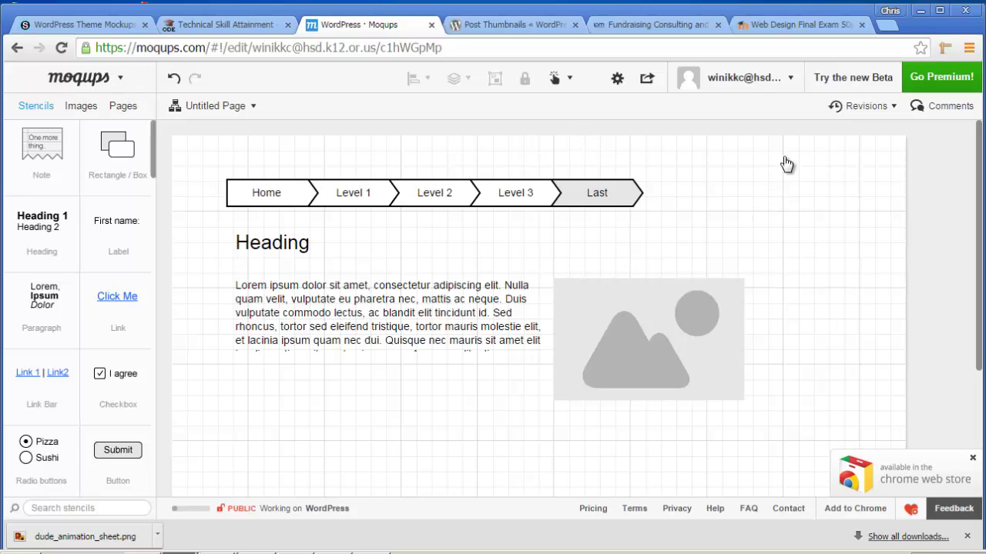
Move the image placeholder up beside the heading.
{"action": "left_click", "coordinate": [720, 288]}
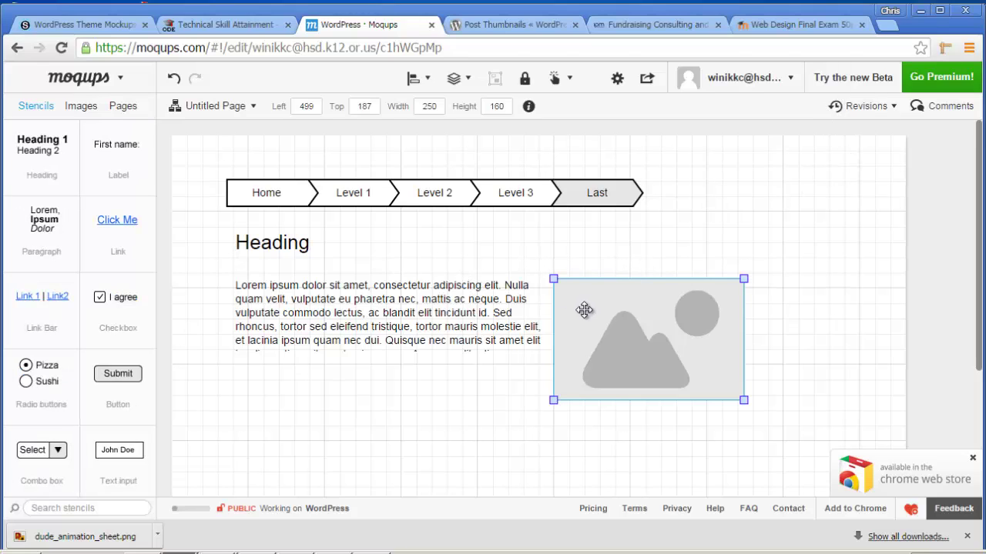
{"action": "left_click_drag", "start_coordinate": [585, 311], "coordinate": [593, 260]}
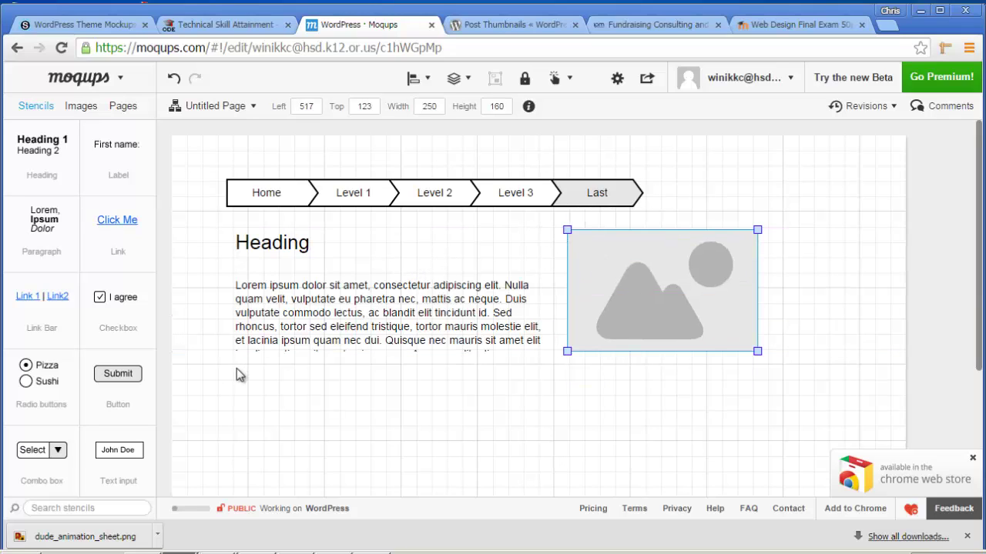
{"action": "scroll", "coordinate": [259, 448], "scroll_direction": "down", "scroll_amount": 1}
{"action": "scroll", "coordinate": [258, 448], "scroll_direction": "down", "scroll_amount": 1}
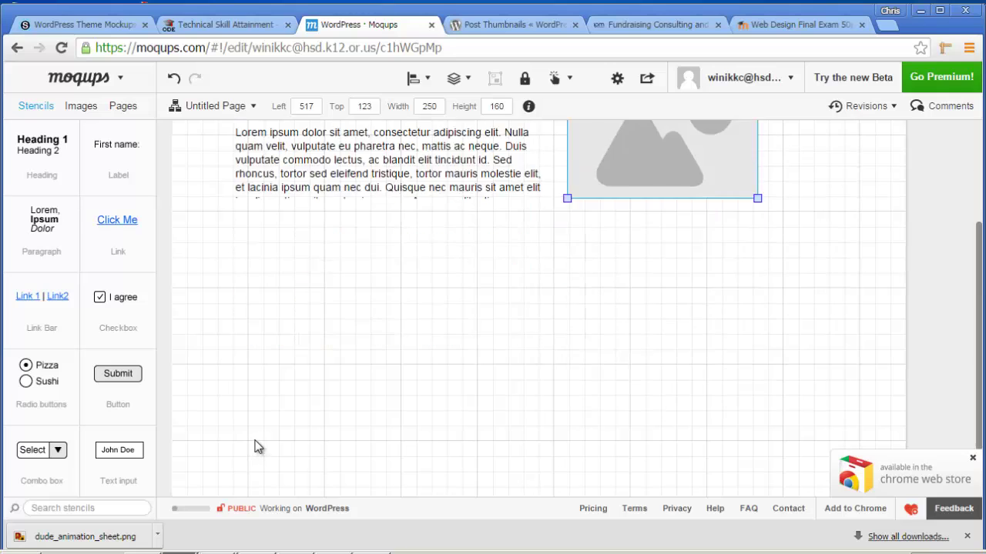
{"action": "scroll", "coordinate": [255, 447], "scroll_direction": "up", "scroll_amount": 2}
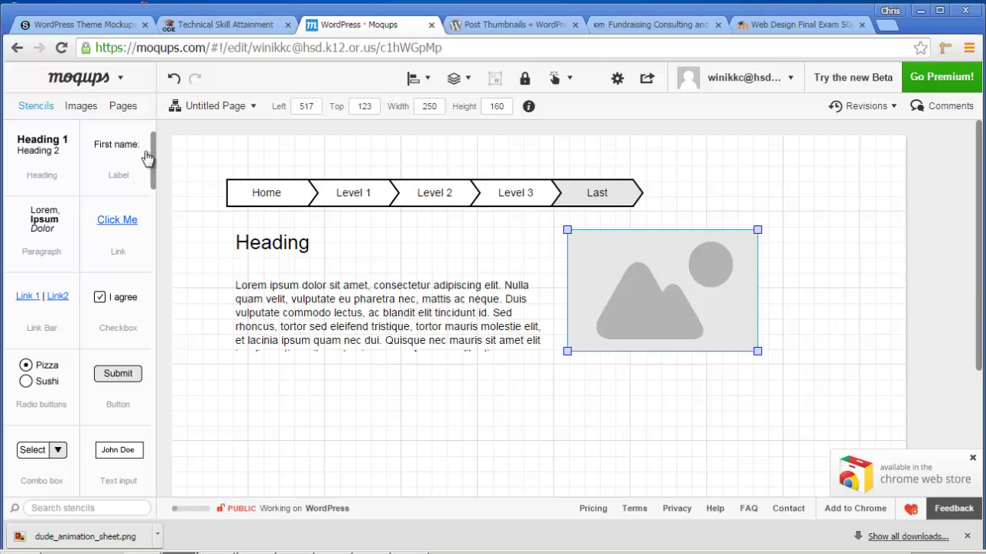
Place a 250x160 map below the image placeholder at position 517x312.
{"action": "left_click_drag", "start_coordinate": [154, 161], "coordinate": [338, 396]}
{"action": "scroll", "coordinate": [136, 297], "scroll_direction": "down", "scroll_amount": 2}
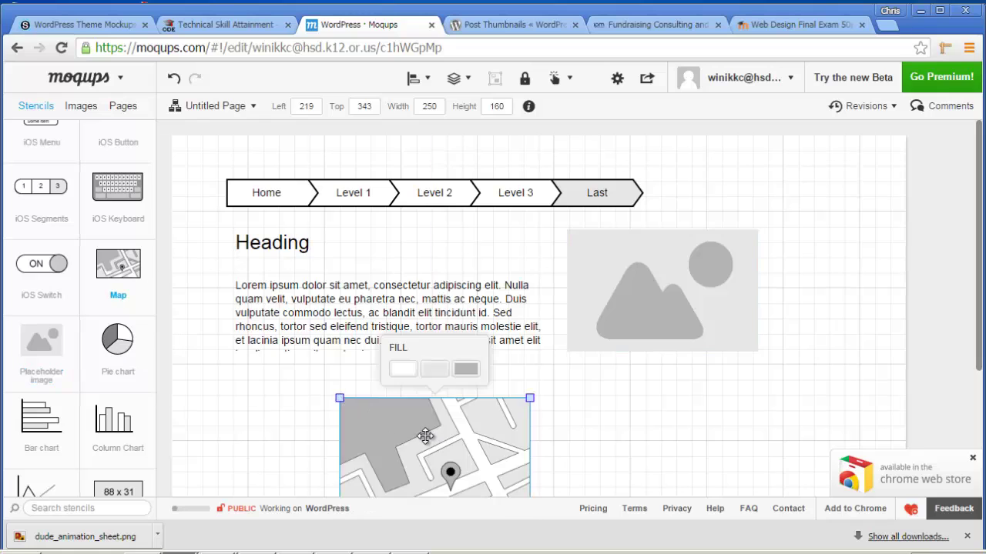
{"action": "left_click_drag", "start_coordinate": [426, 444], "coordinate": [653, 420]}
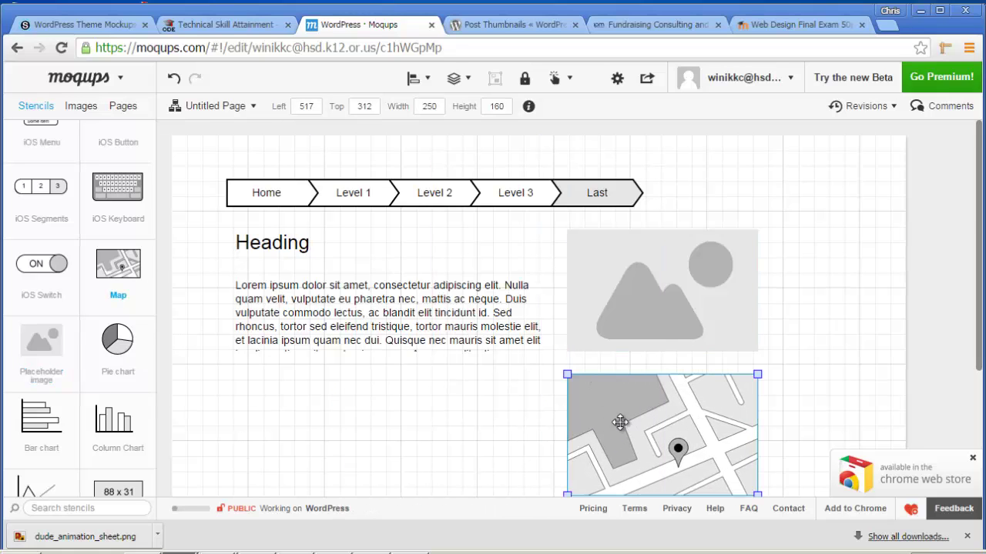
{"action": "scroll", "coordinate": [262, 428], "scroll_direction": "down", "scroll_amount": 2}
{"action": "scroll", "coordinate": [108, 400], "scroll_direction": "down", "scroll_amount": 3}
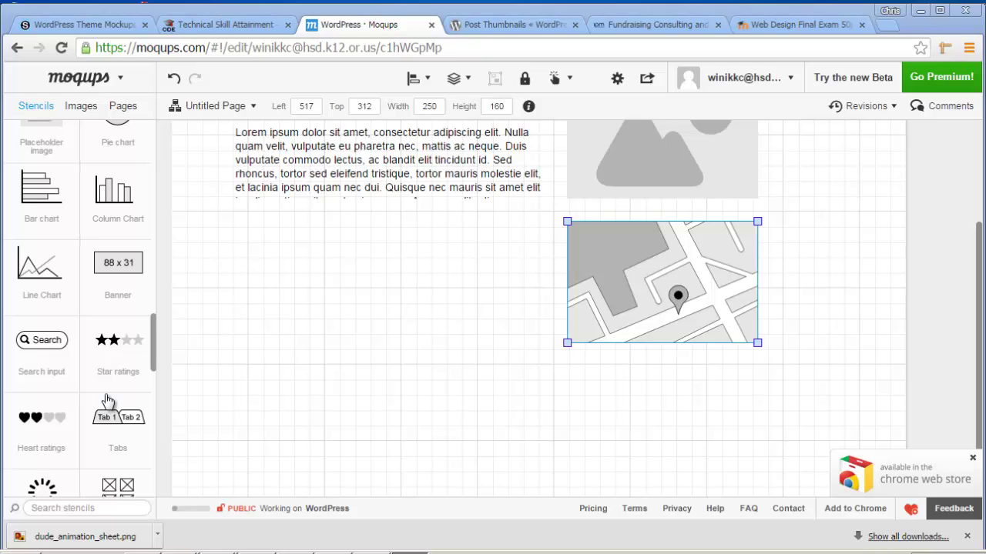
{"action": "left_click_drag", "start_coordinate": [152, 358], "coordinate": [164, 449]}
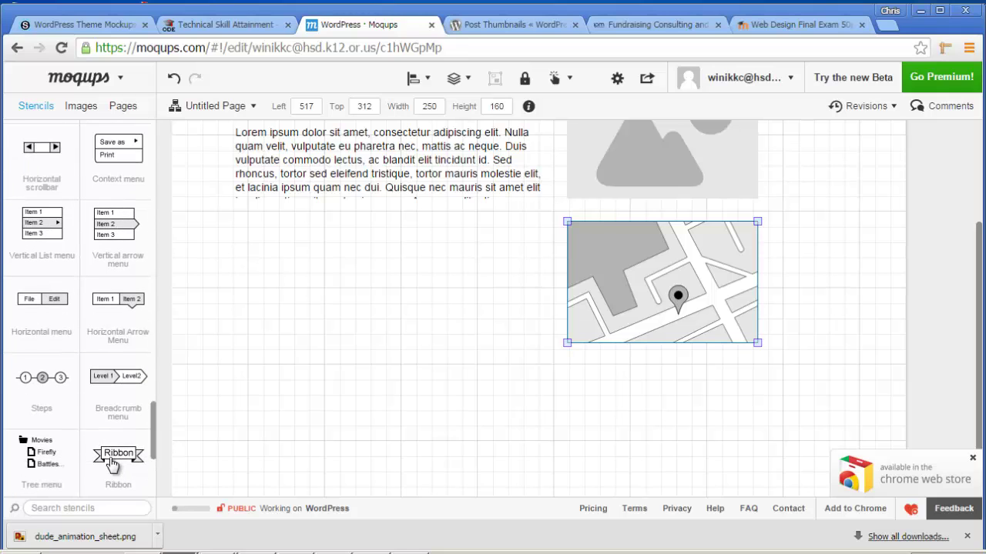
{"action": "scroll", "coordinate": [370, 418], "scroll_direction": "up", "scroll_amount": 2}
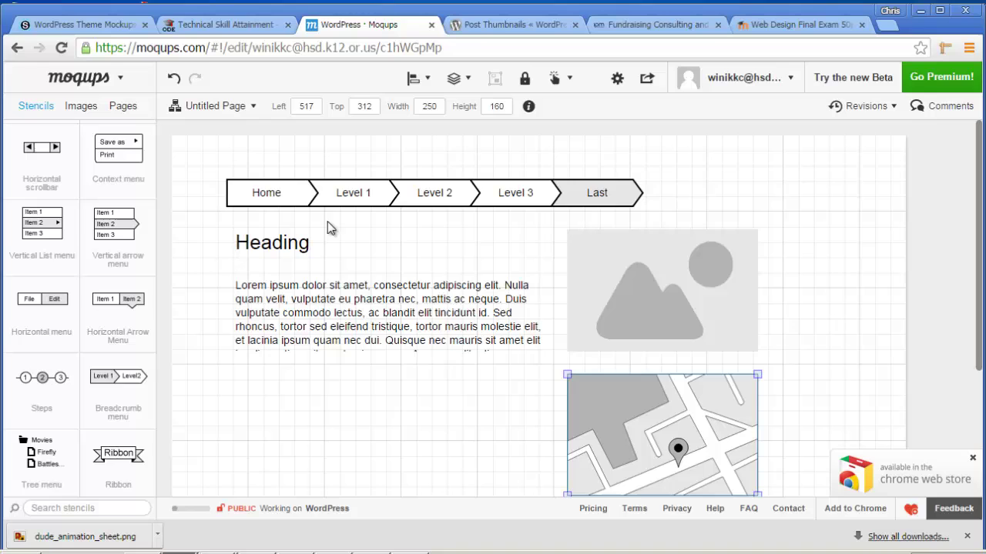
Set the breadcrumb's text colour to teal #004E63, leaving its fill unchanged.
{"action": "double_click", "coordinate": [337, 190]}
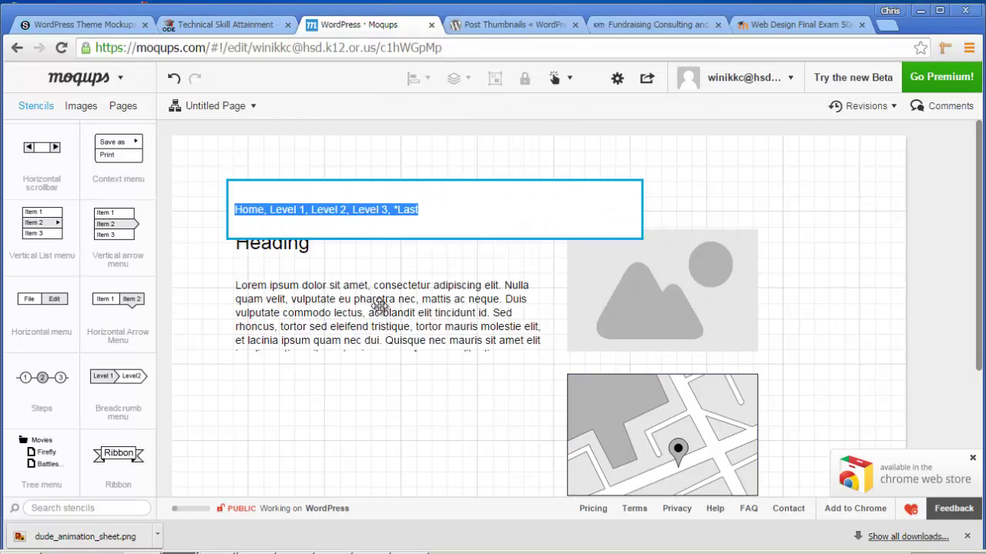
{"action": "left_click", "coordinate": [378, 308]}
{"action": "left_click", "coordinate": [362, 198]}
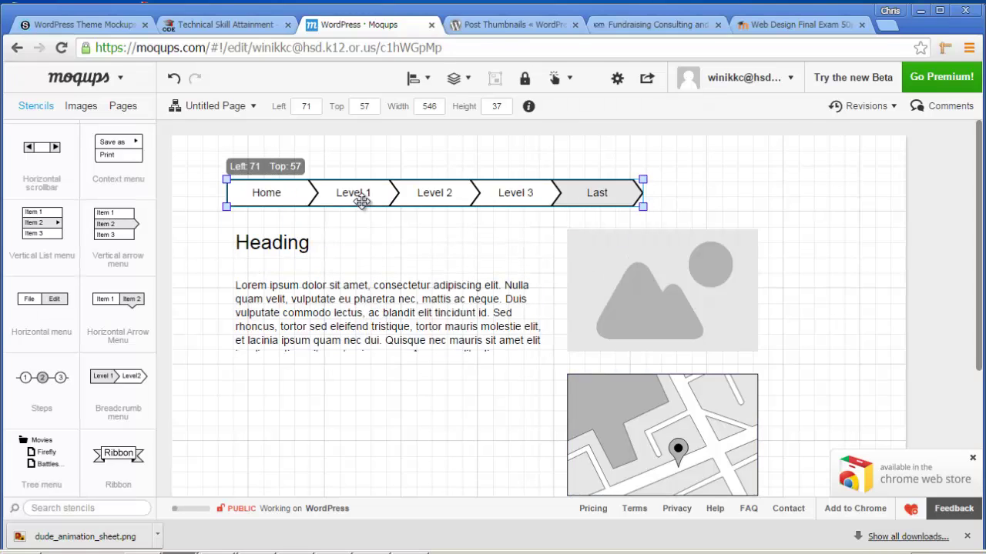
{"action": "double_click", "coordinate": [316, 194]}
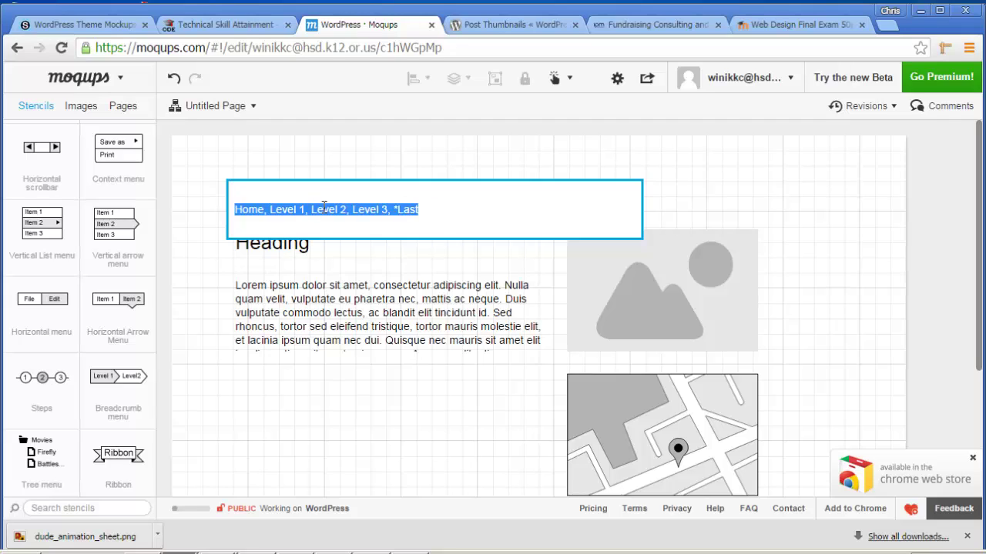
{"action": "key", "text": "Escape"}
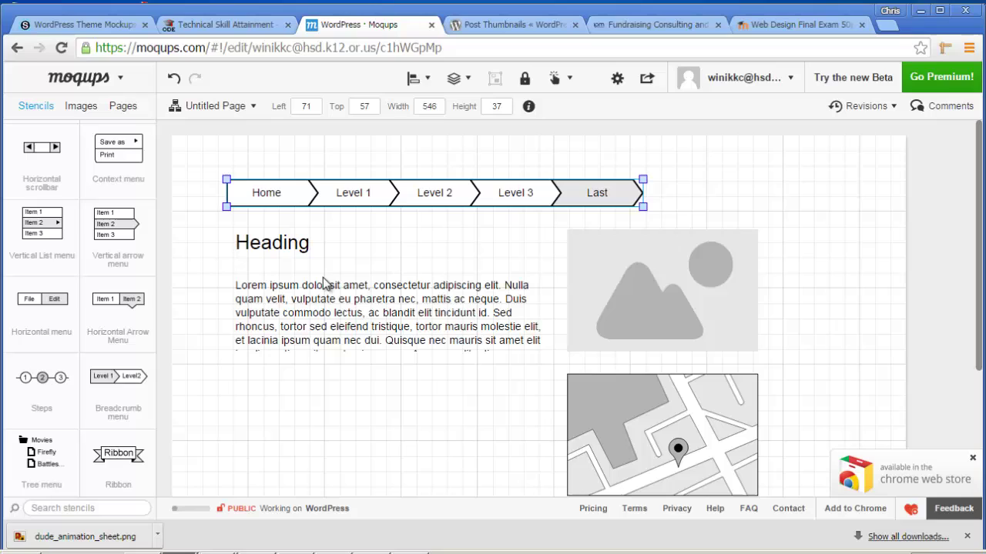
{"action": "left_click", "coordinate": [446, 188]}
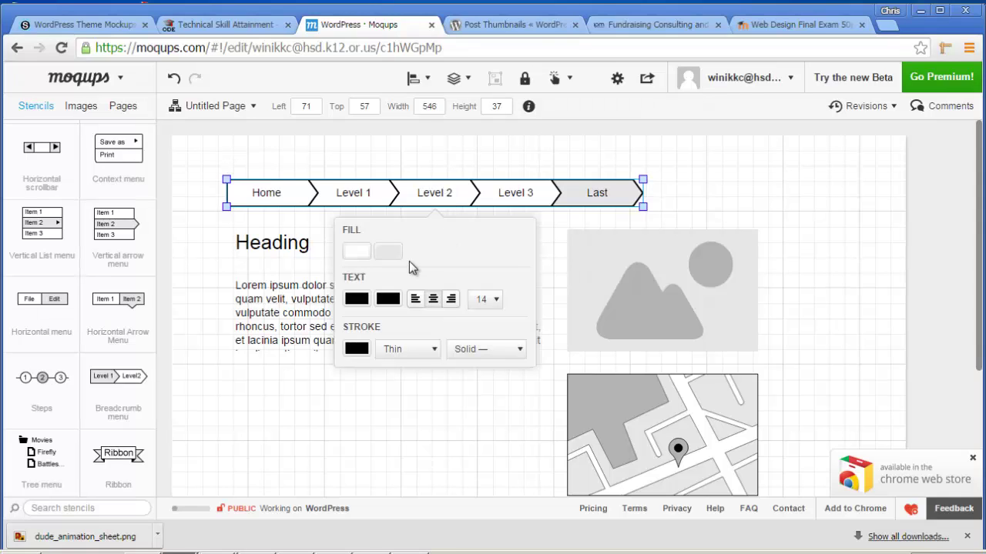
{"action": "left_click", "coordinate": [389, 302]}
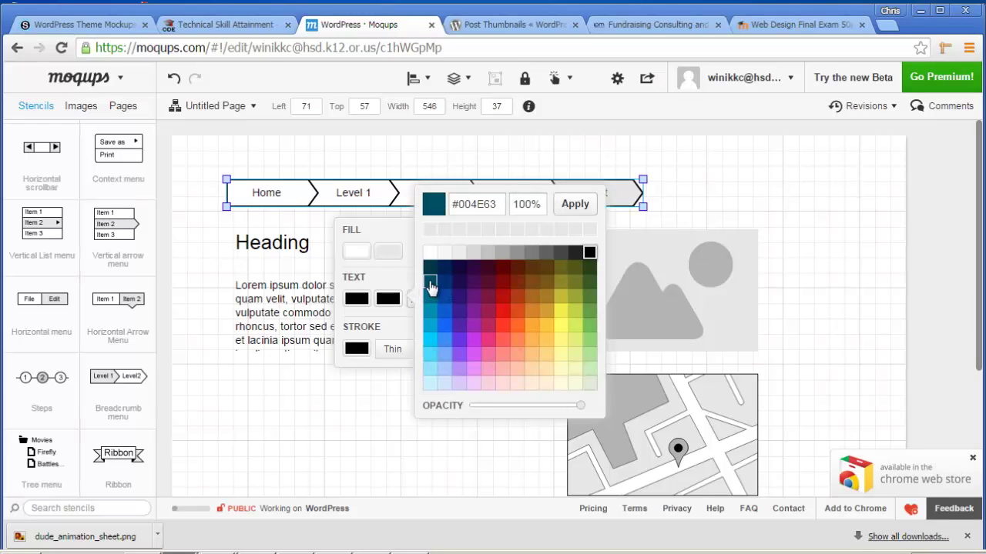
{"action": "left_click", "coordinate": [424, 290]}
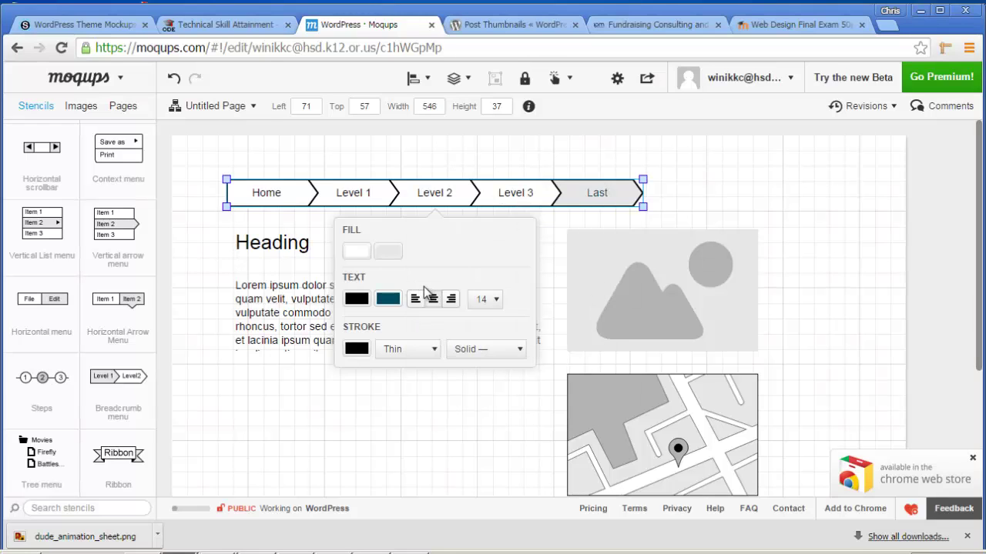
{"action": "left_click", "coordinate": [385, 260]}
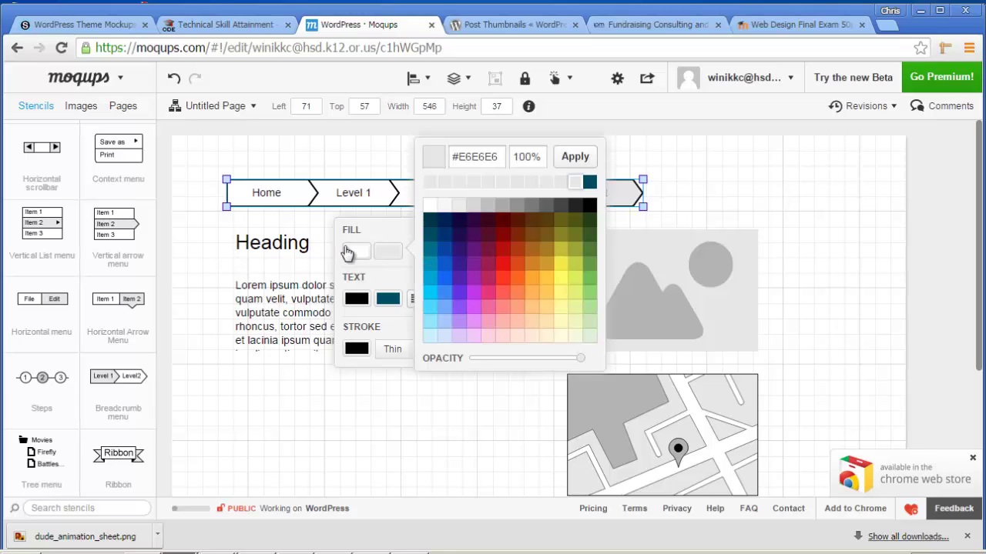
{"action": "left_click", "coordinate": [383, 252]}
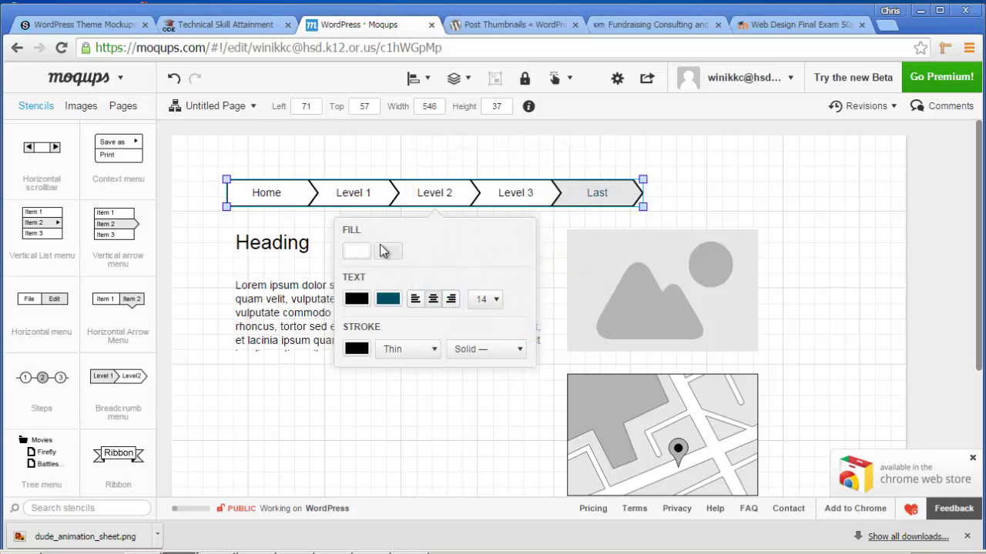
Keep the breadcrumb outline thin and solid after trying thick and dotted variants.
{"action": "left_click", "coordinate": [430, 349]}
{"action": "left_click", "coordinate": [418, 408]}
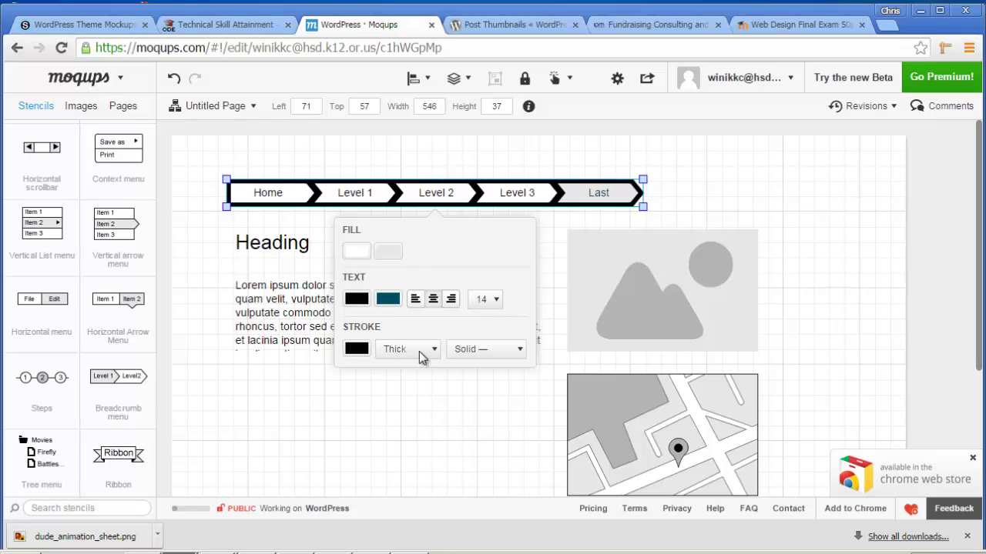
{"action": "left_click", "coordinate": [420, 351]}
{"action": "left_click", "coordinate": [414, 388]}
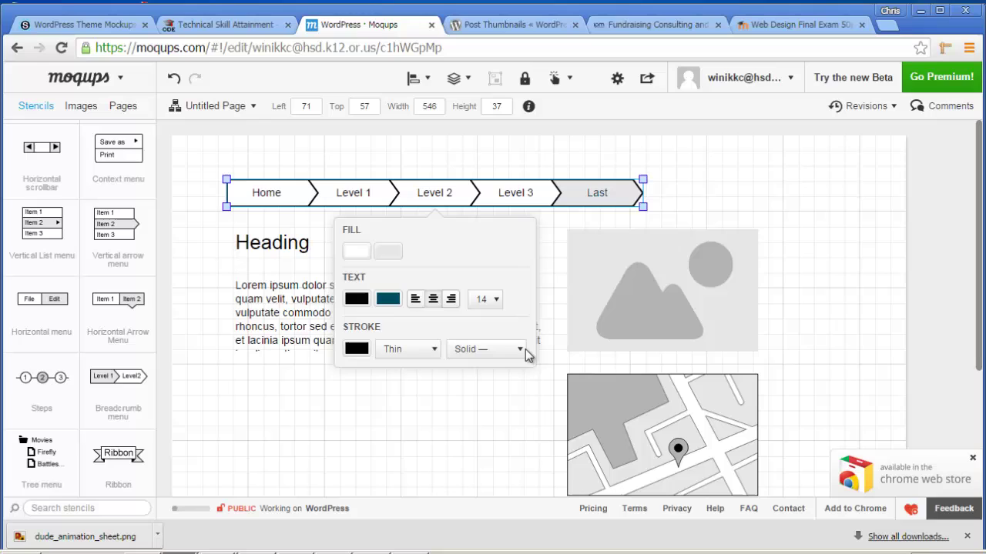
{"action": "left_click", "coordinate": [525, 349]}
{"action": "left_click", "coordinate": [508, 375]}
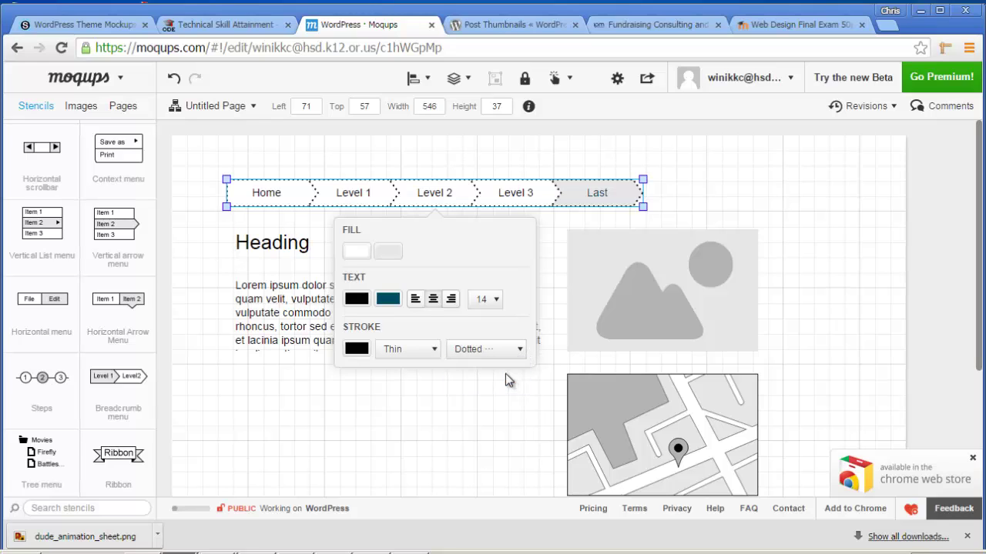
{"action": "left_click", "coordinate": [518, 350]}
{"action": "left_click", "coordinate": [513, 365]}
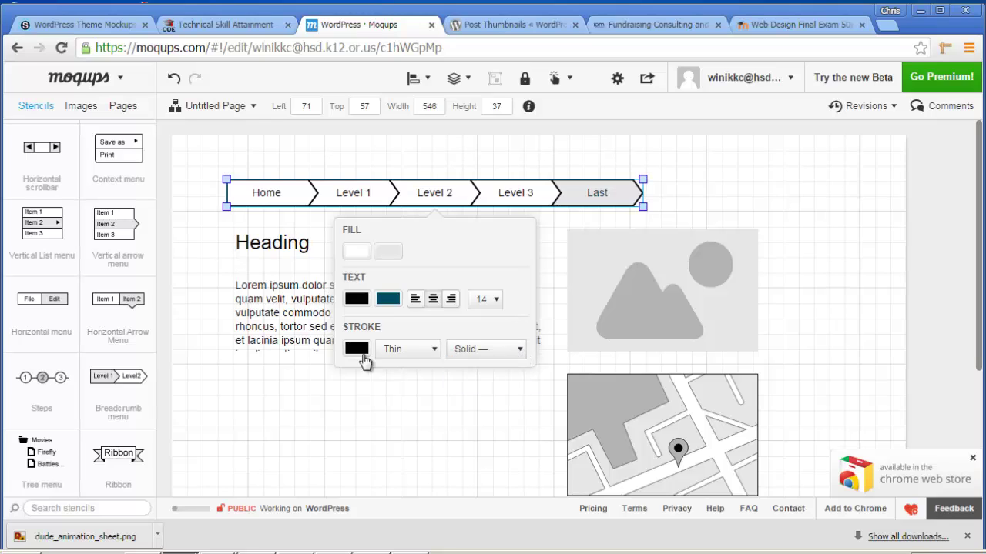
Enlarge the breadcrumb text from size 14 to 16.
{"action": "left_click", "coordinate": [494, 300]}
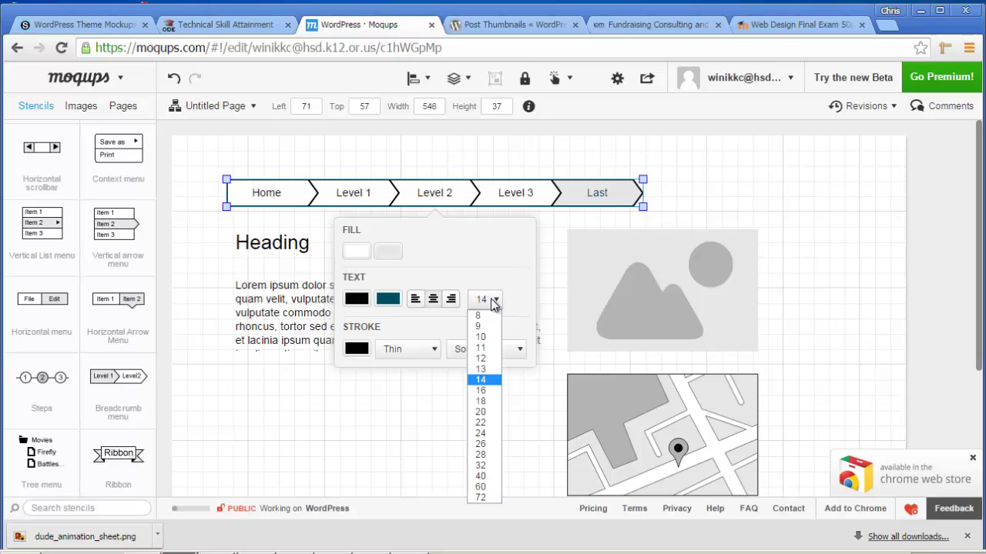
{"action": "left_click", "coordinate": [494, 301]}
{"action": "left_click", "coordinate": [494, 301]}
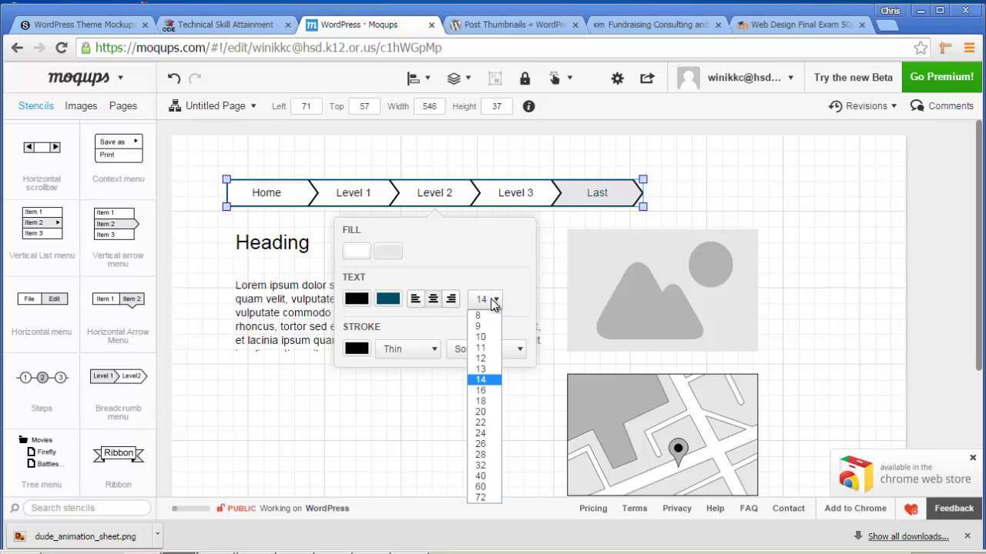
{"action": "left_click", "coordinate": [488, 394]}
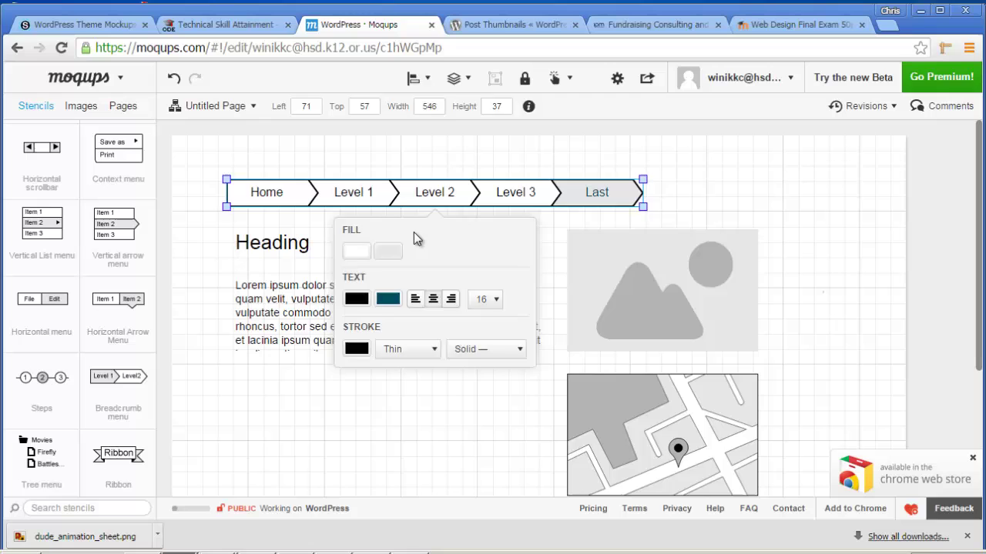
{"action": "key", "text": "Escape"}
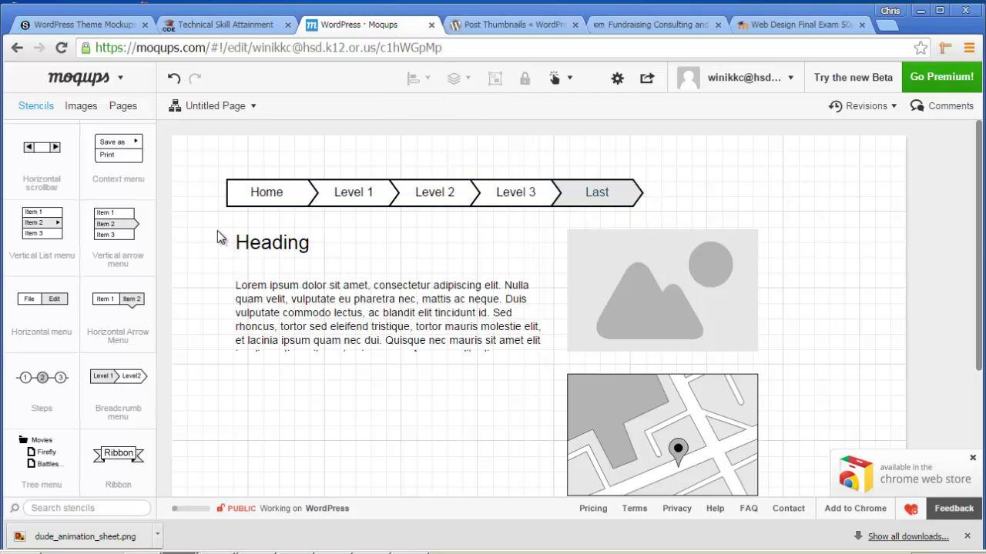
Scroll through the Moqups stencils panel to review the finished page.
{"action": "scroll", "coordinate": [217, 231], "scroll_direction": "down", "scroll_amount": 5}
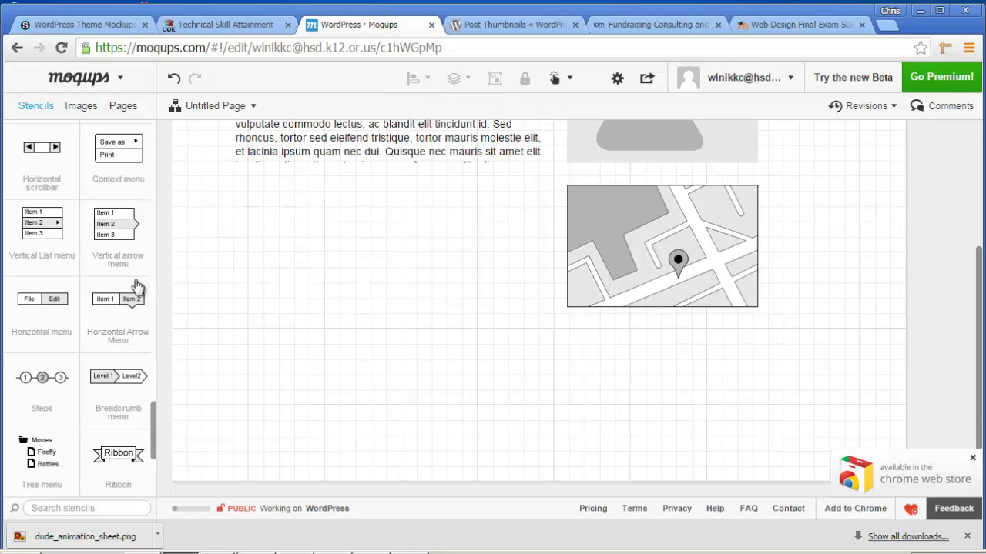
{"action": "scroll", "coordinate": [135, 286], "scroll_direction": "down", "scroll_amount": 3}
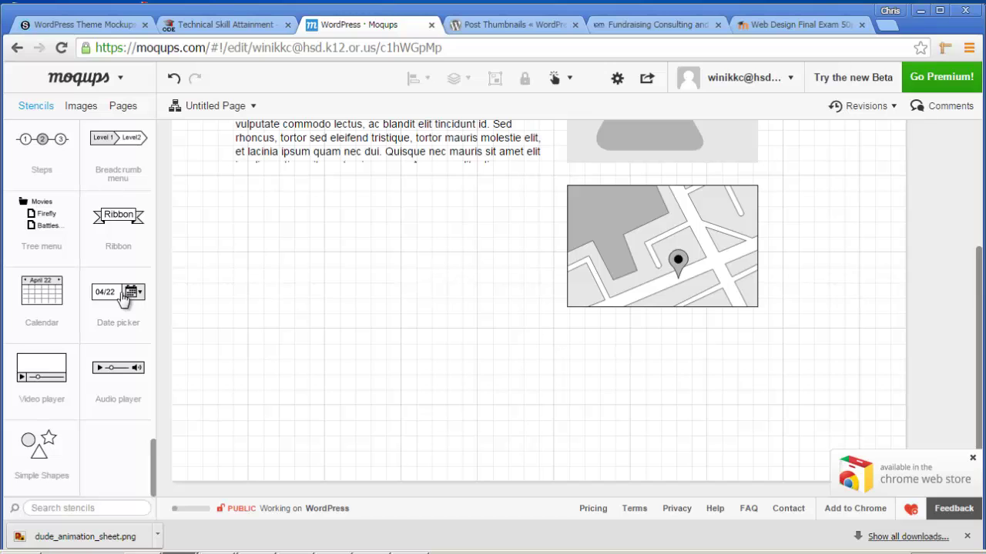
{"action": "scroll", "coordinate": [124, 297], "scroll_direction": "down", "scroll_amount": 10}
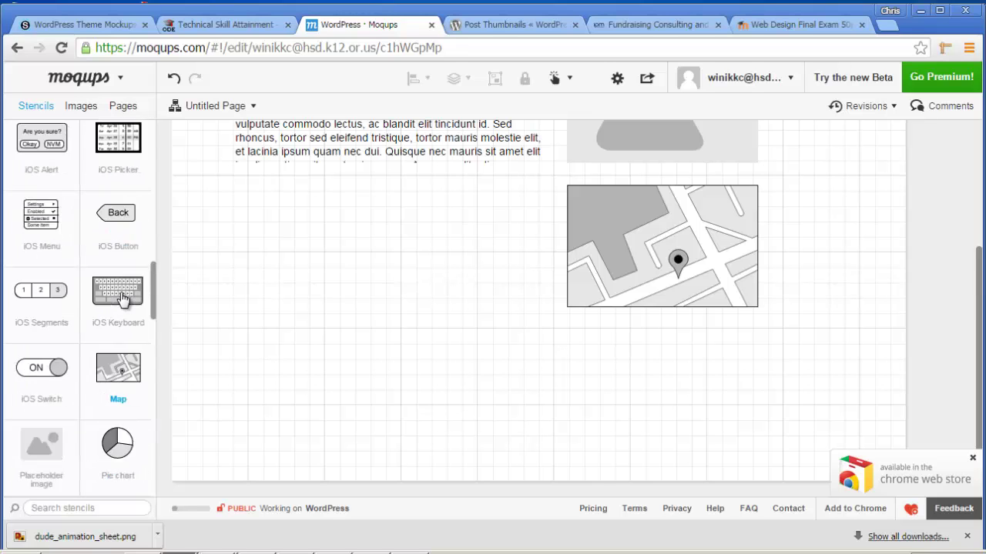
{"action": "scroll", "coordinate": [121, 299], "scroll_direction": "up", "scroll_amount": 15}
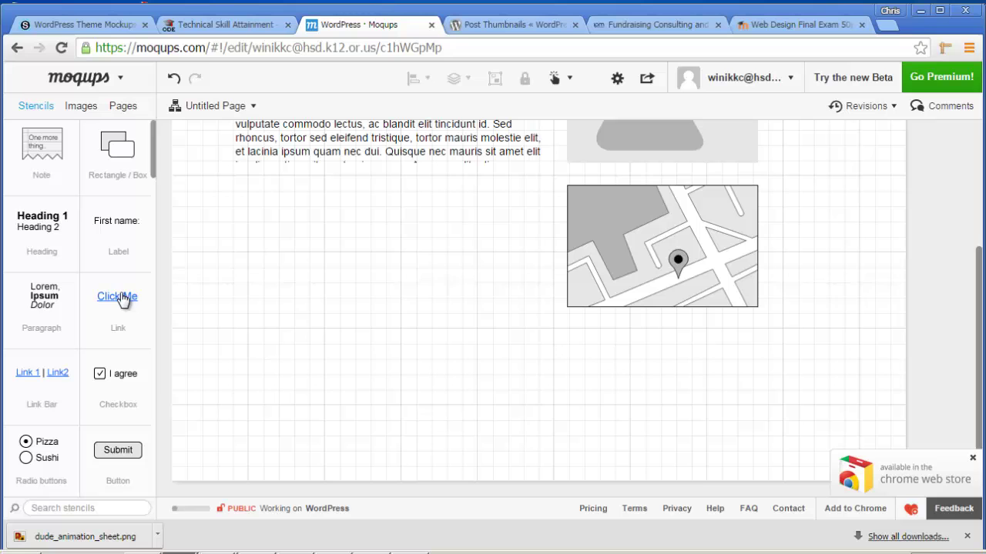